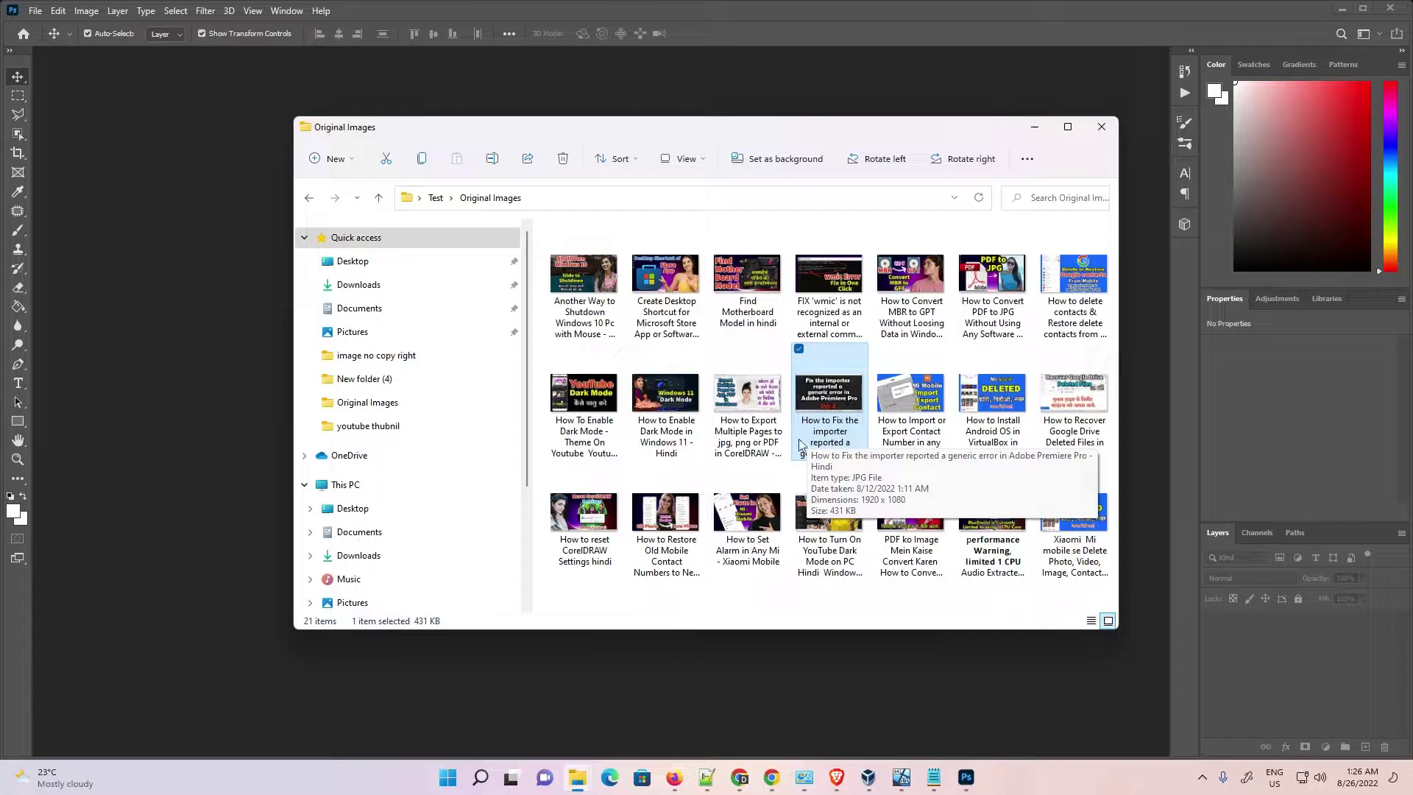
# Review the Original Images and Resized Images folders inside the Test folder in File Explorer.
pyautogui.click(720, 425)
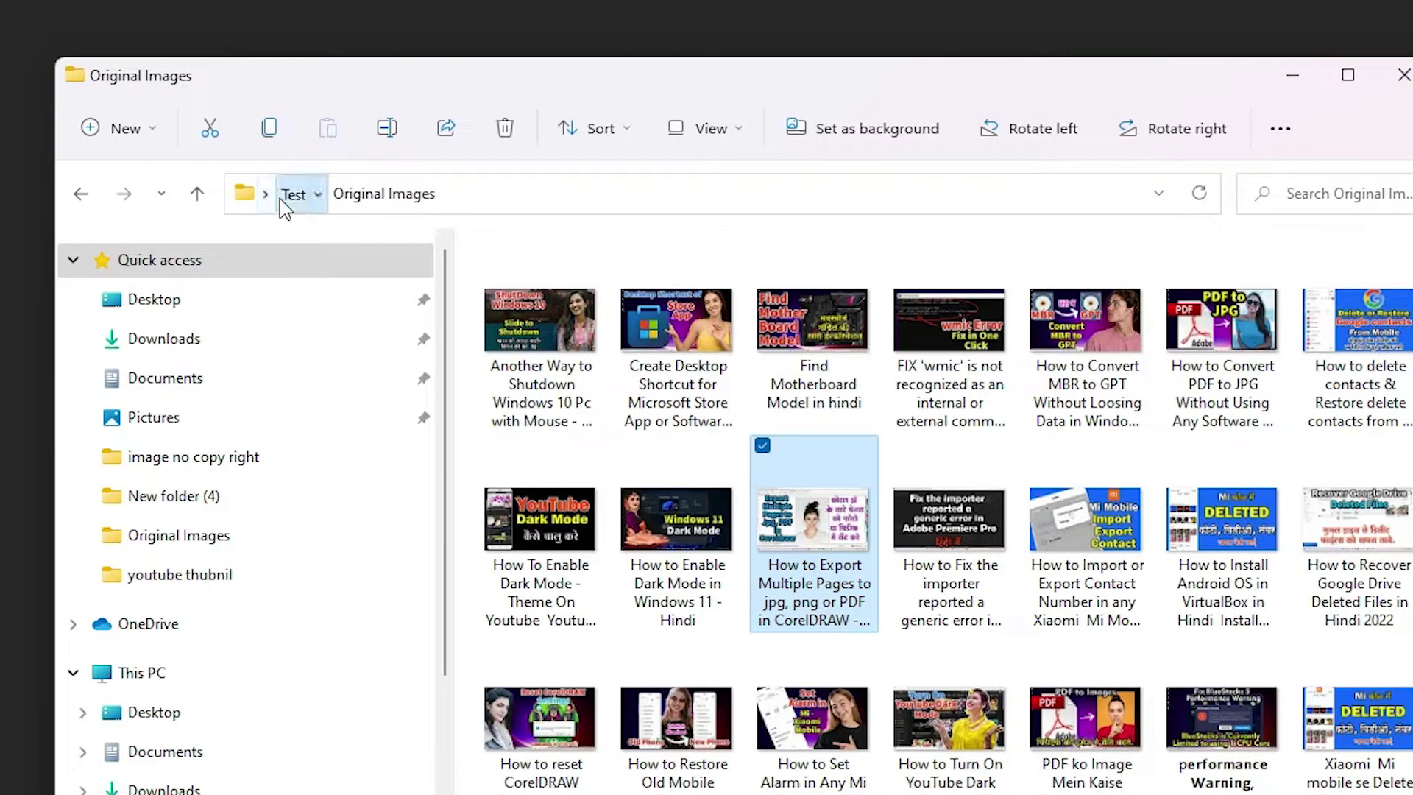
pyautogui.click(282, 201)
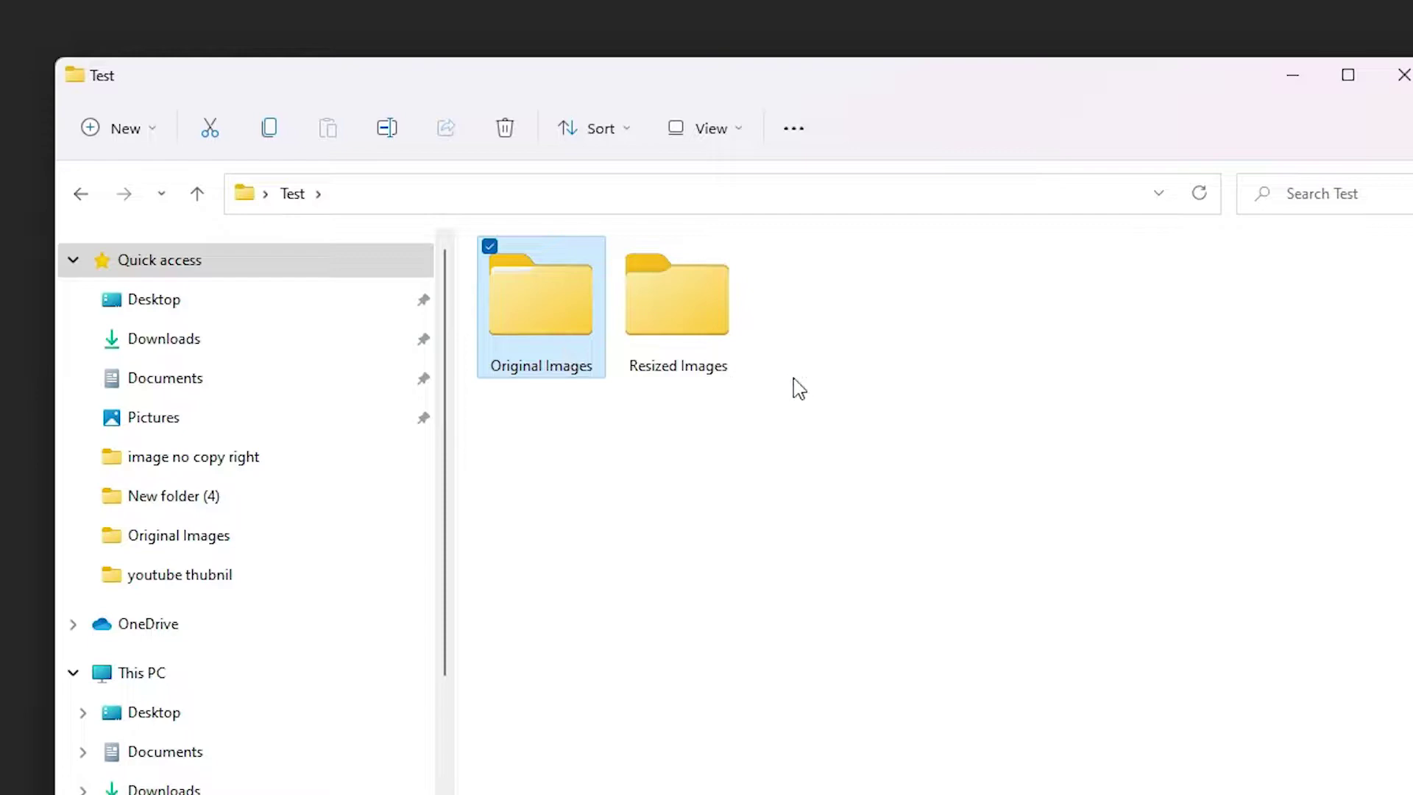
pyautogui.click(568, 364)
pyautogui.click(711, 329)
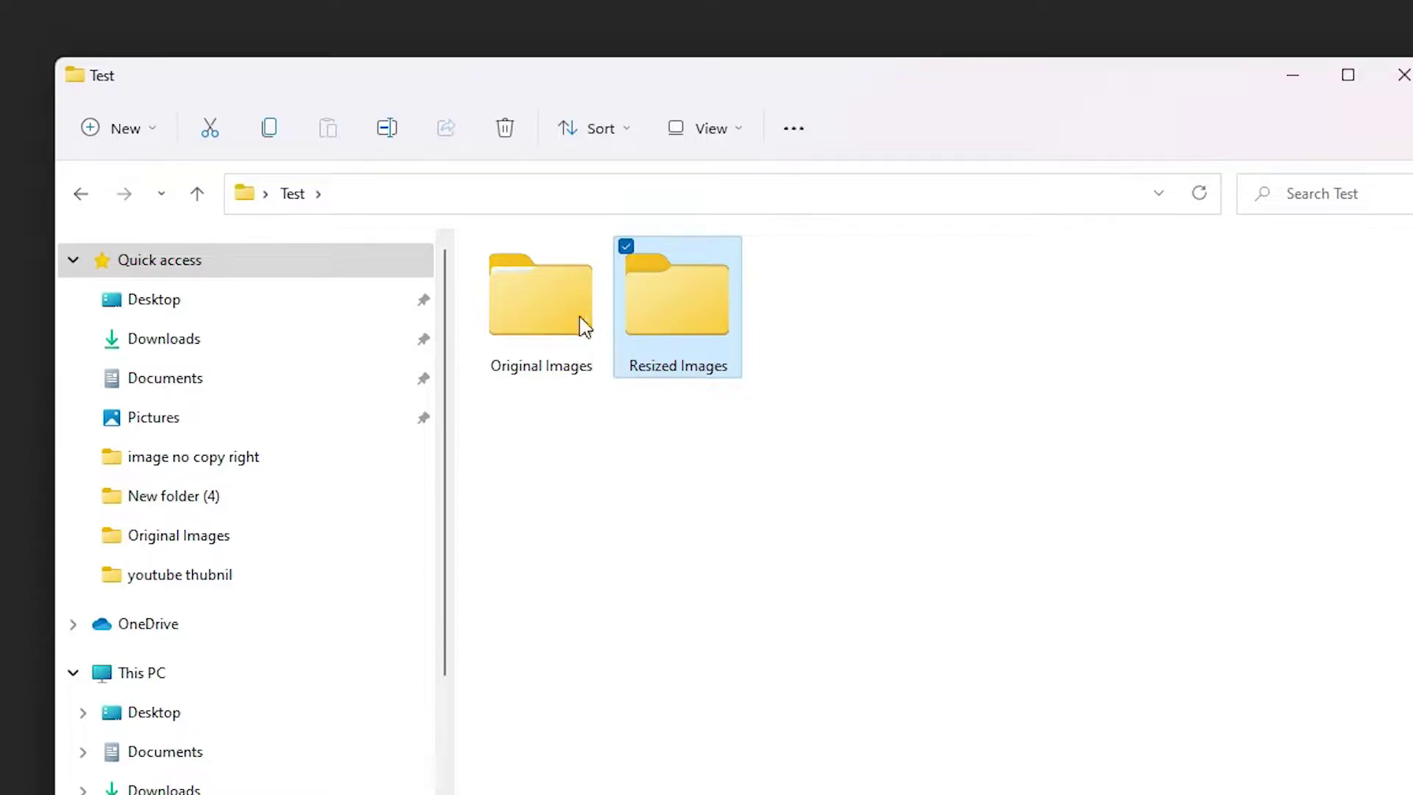
pyautogui.click(541, 321)
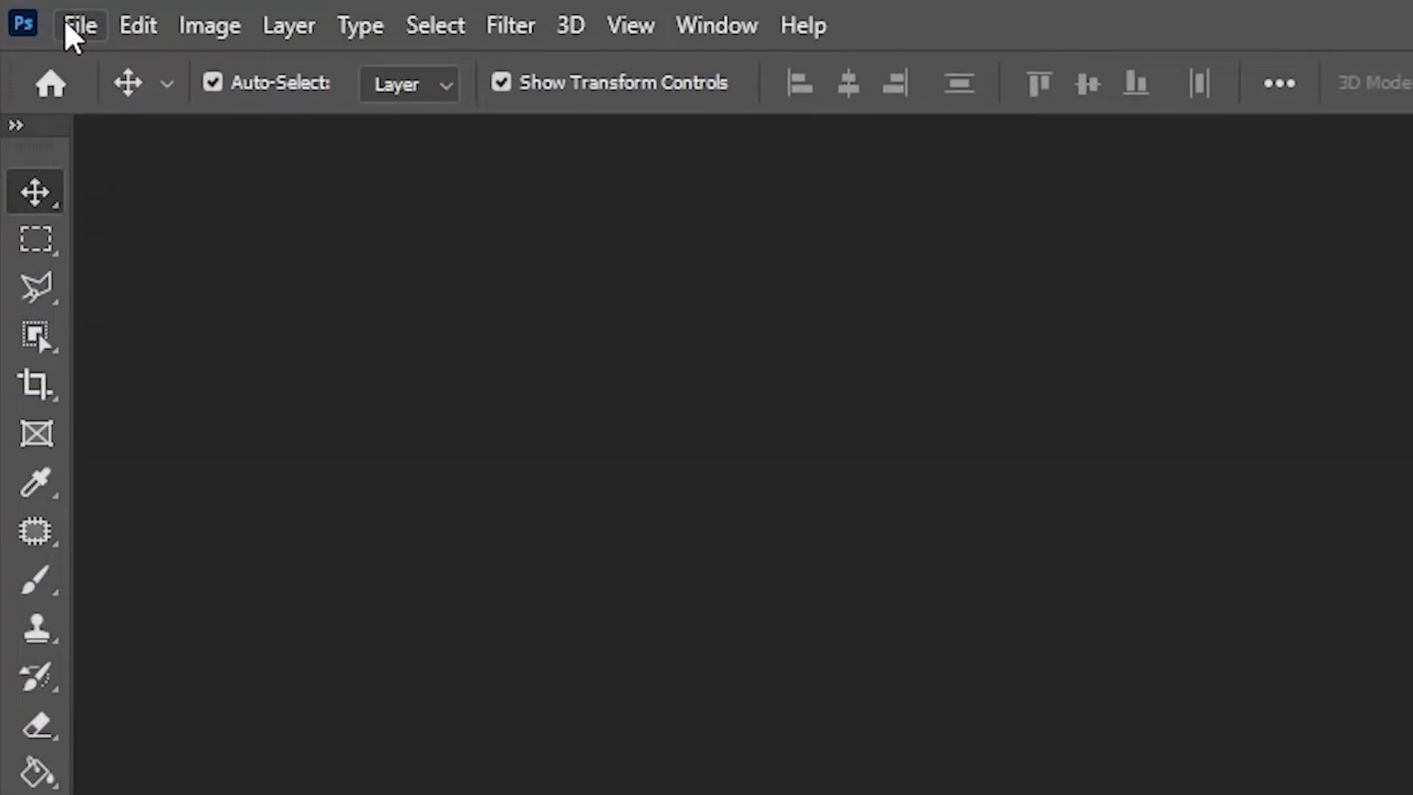
# Open the 'How to Convert PDF to JPG' thumbnail image from Test > Original Images.
pyautogui.click(66, 23)
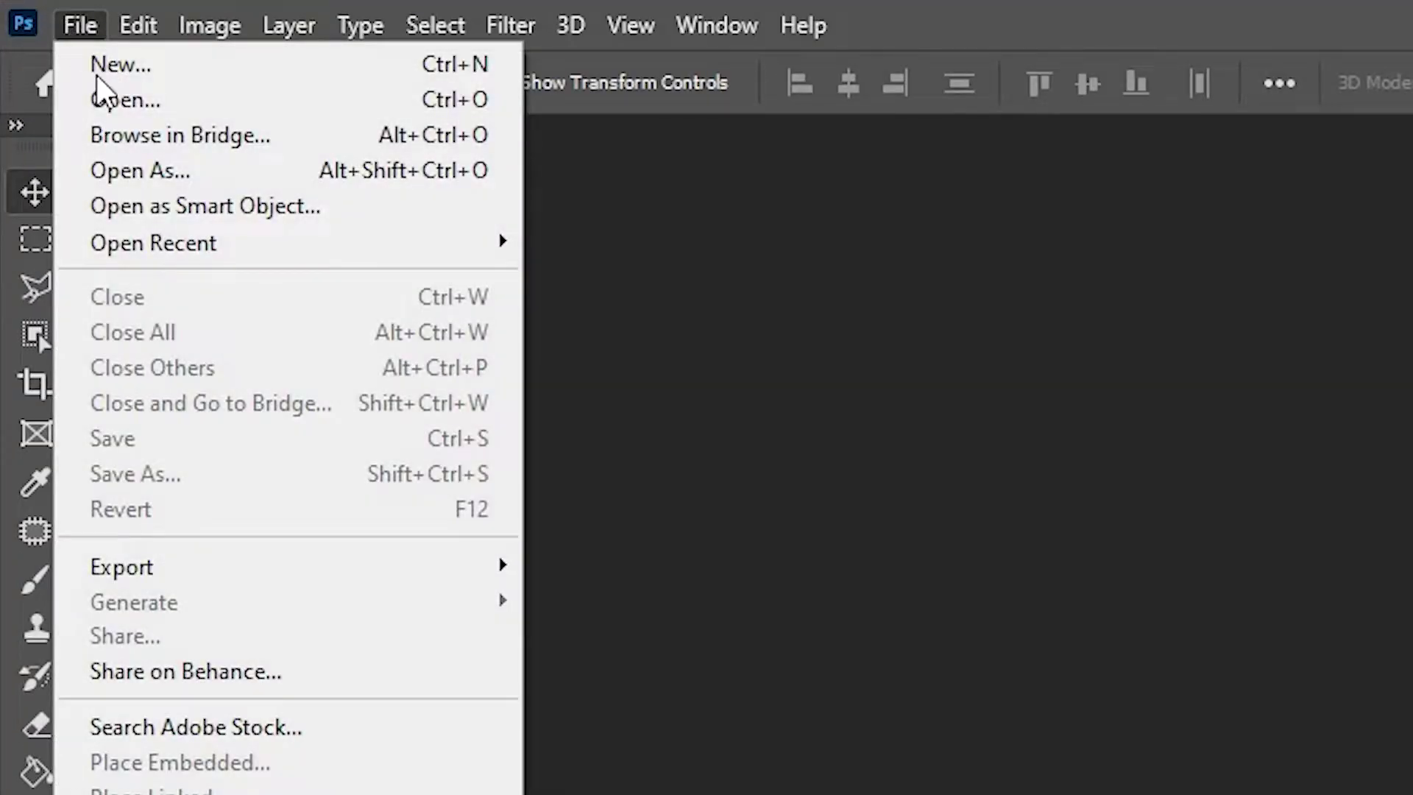
pyautogui.click(102, 95)
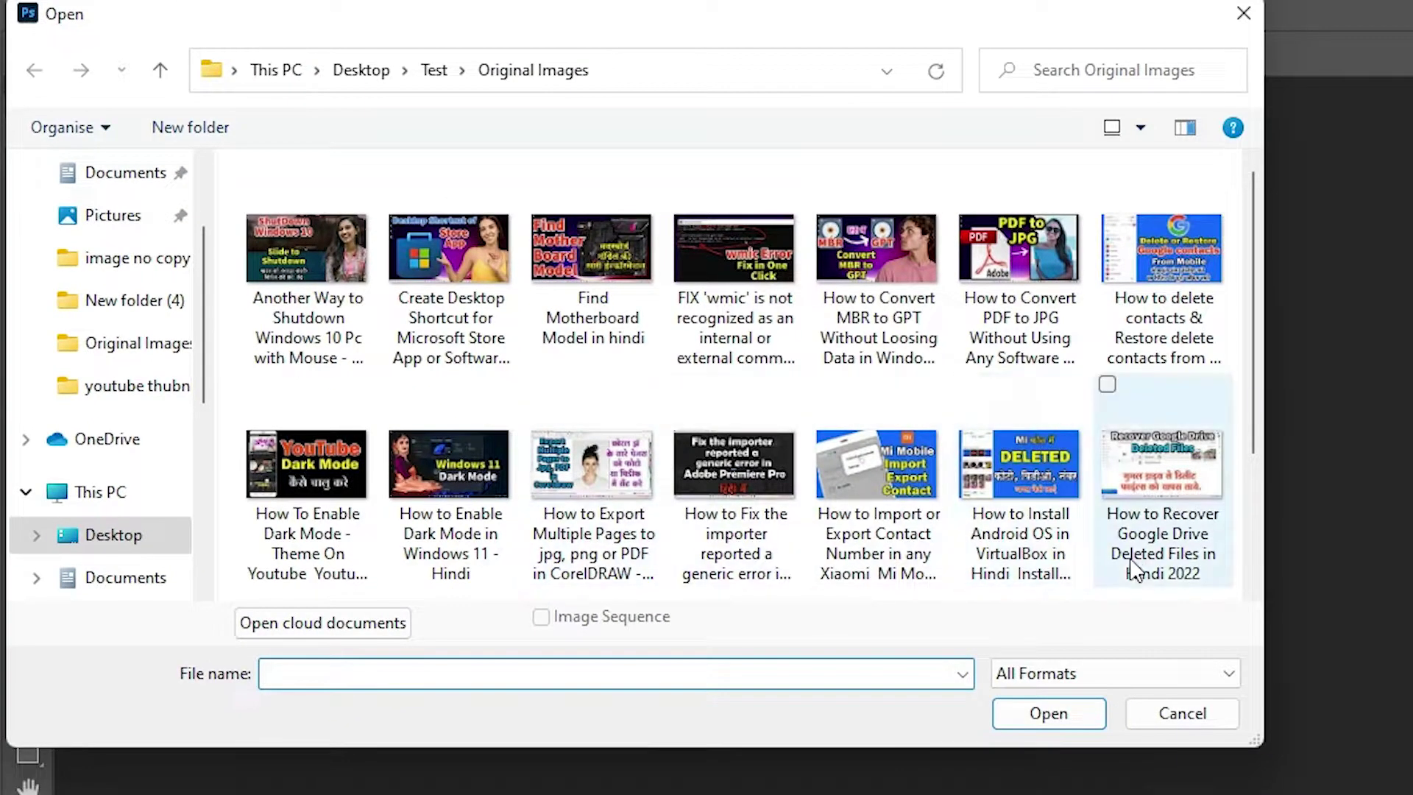
pyautogui.click(433, 70)
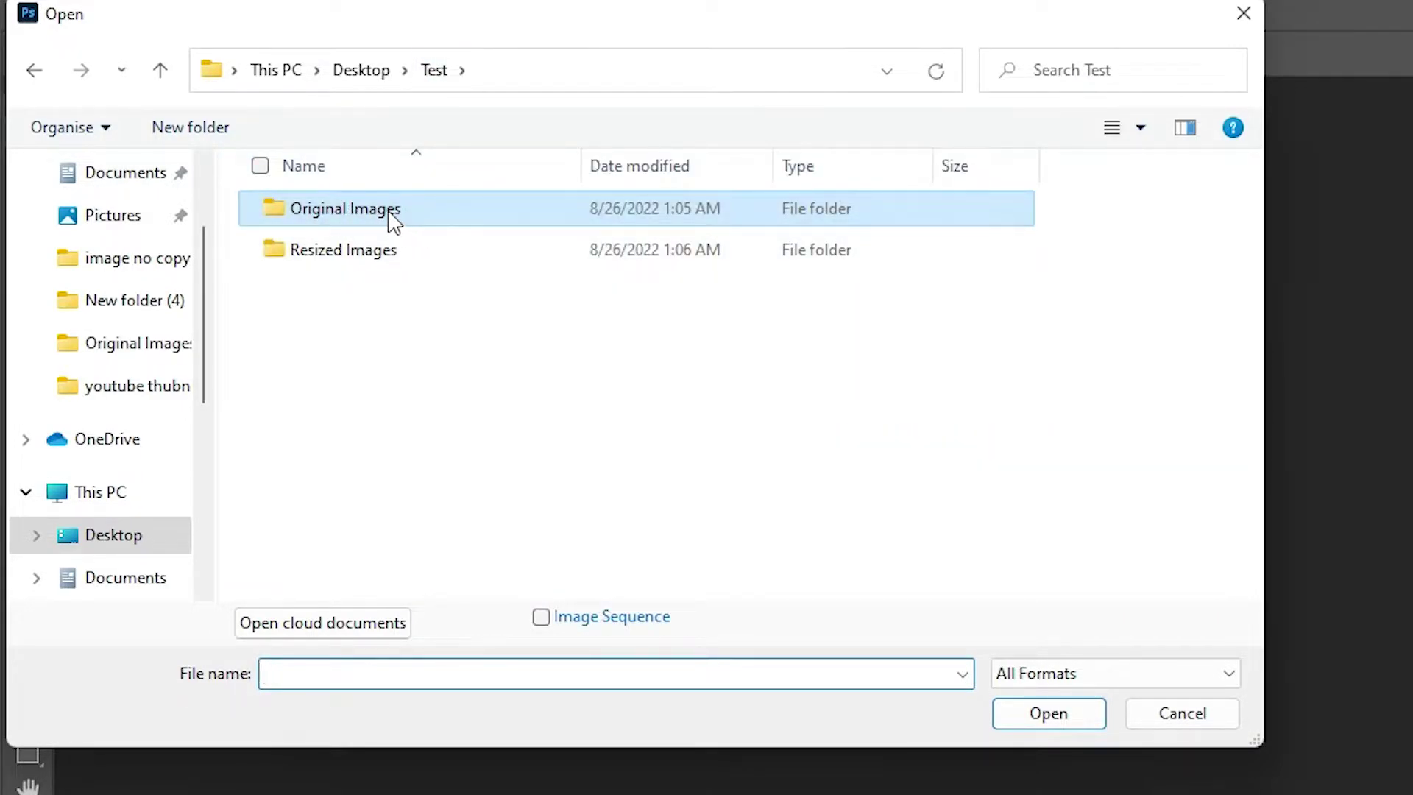
pyautogui.doubleClick(395, 213)
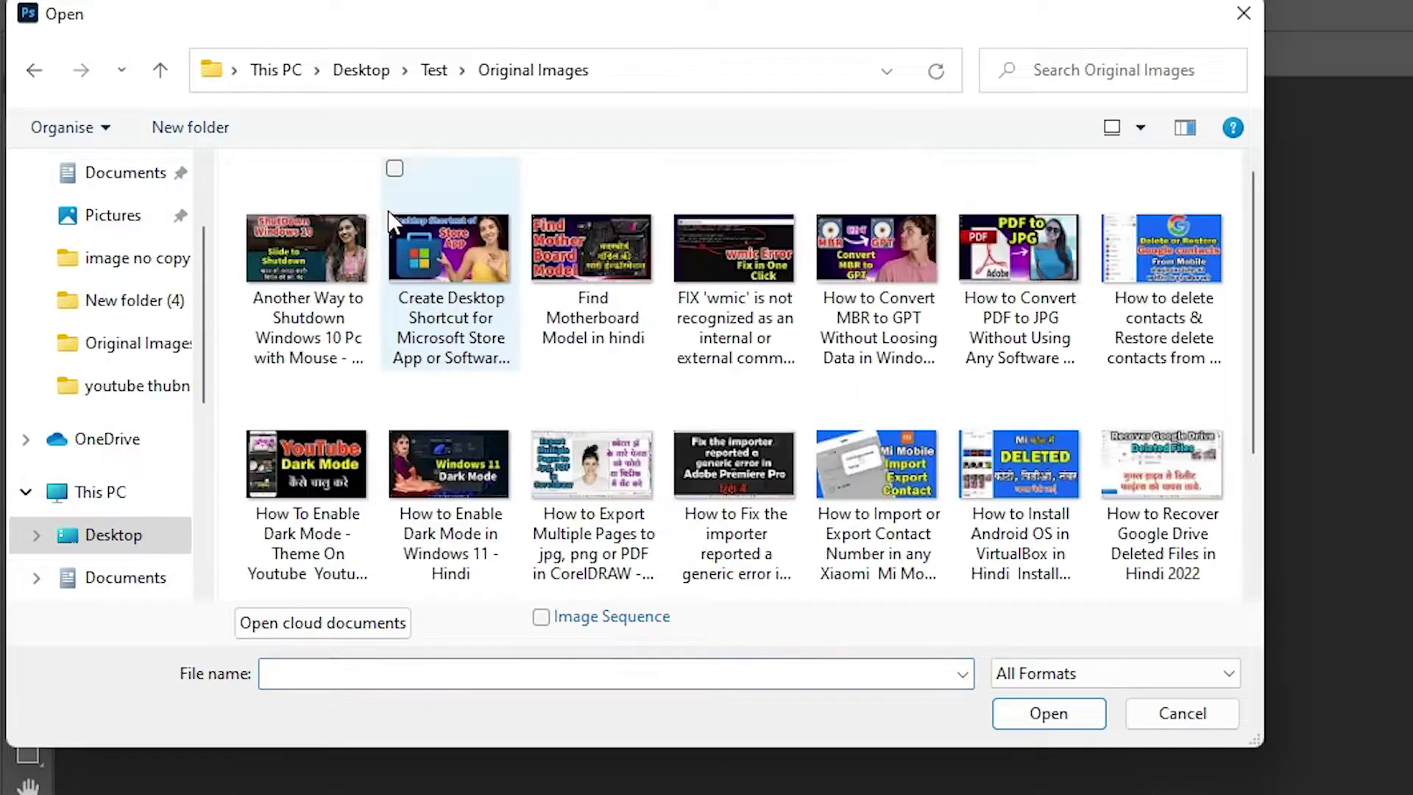
pyautogui.doubleClick(1002, 288)
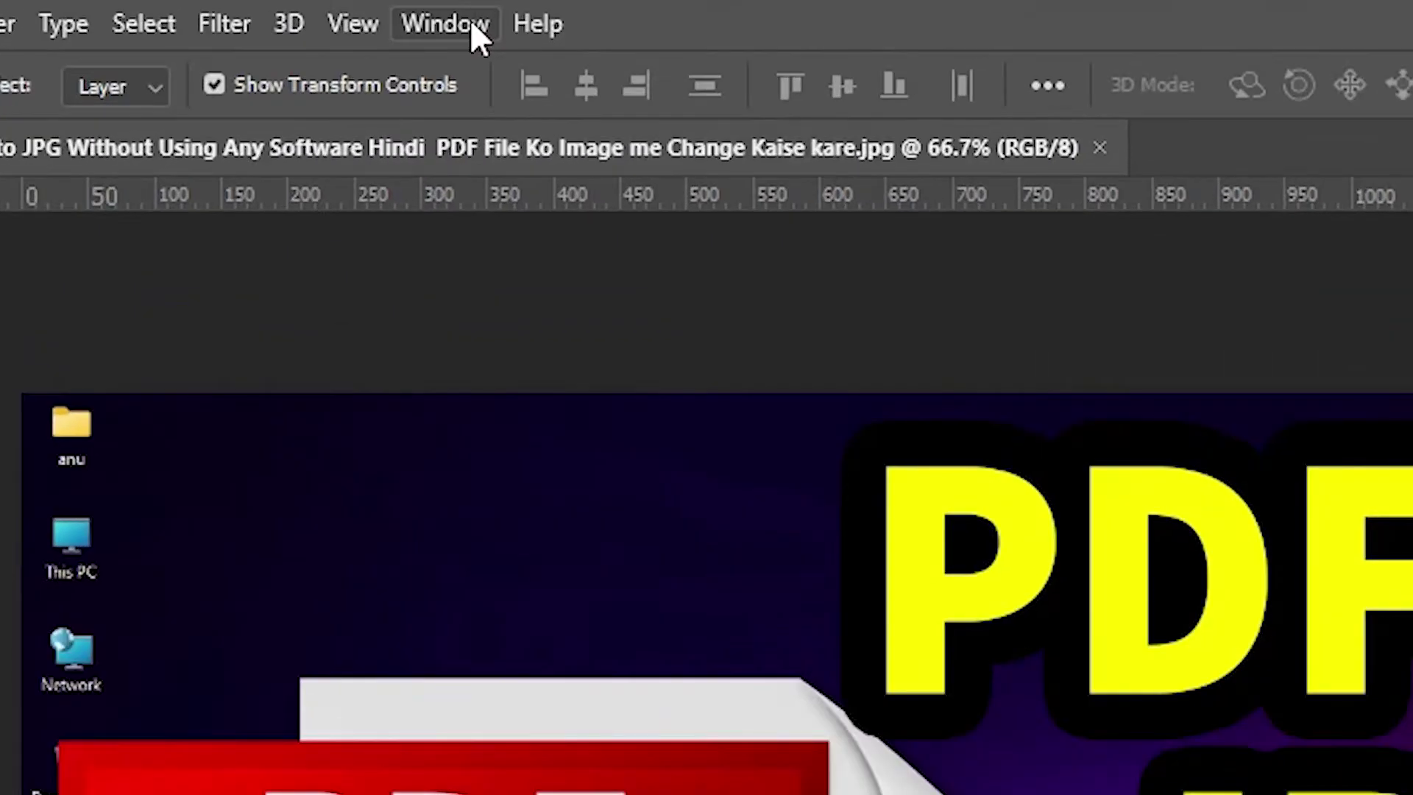
# Show the Actions panel and create a new action set named 'Set Resized'.
pyautogui.click(442, 25)
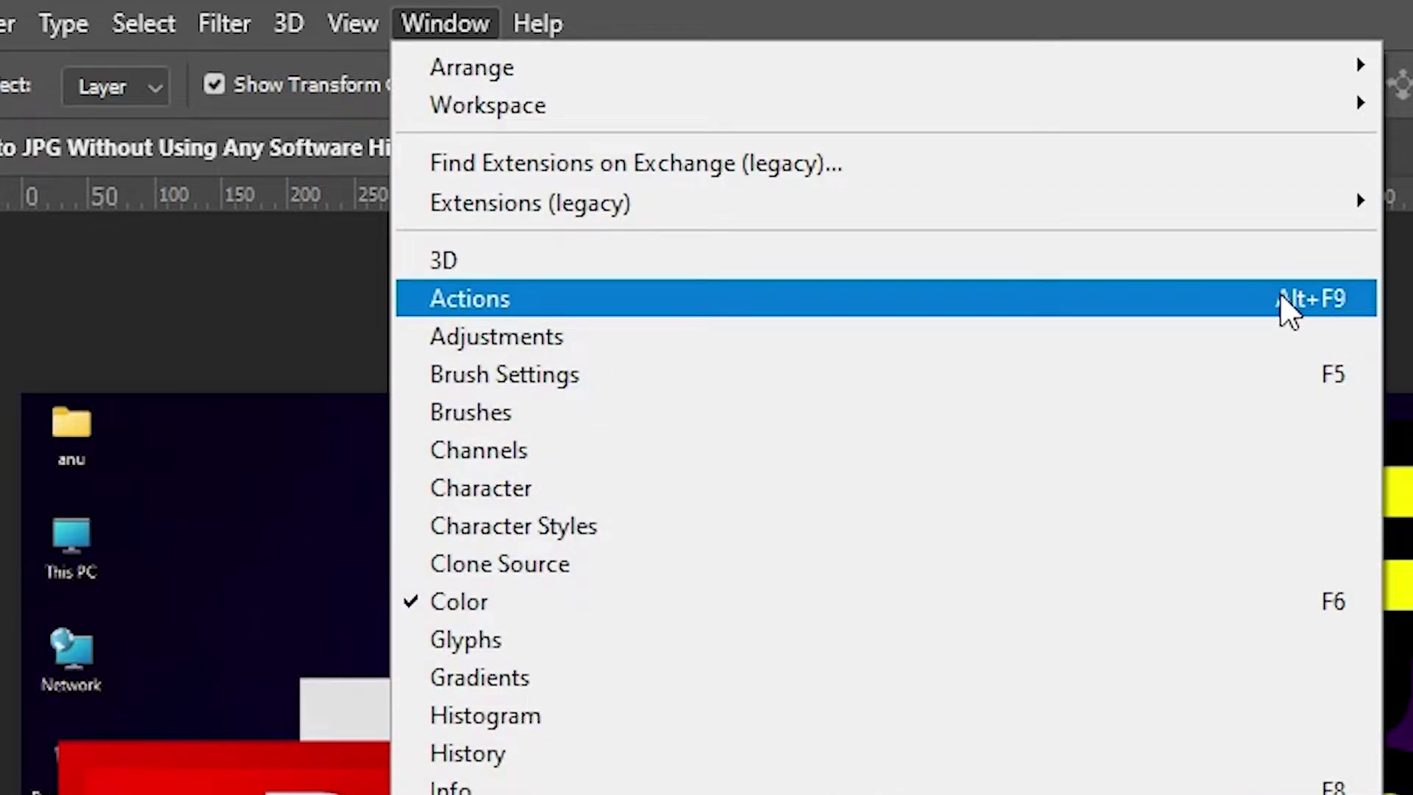
pyautogui.click(675, 308)
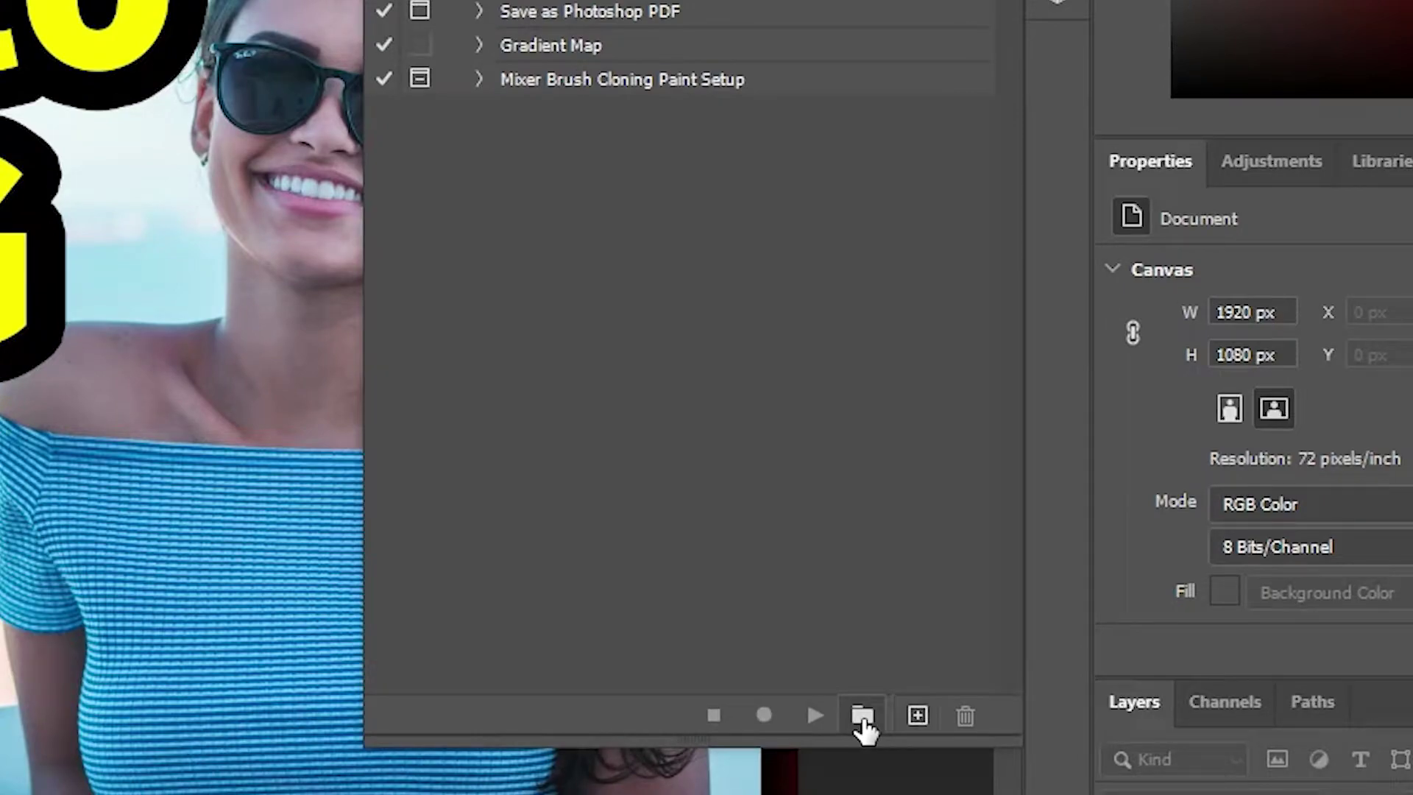
pyautogui.click(863, 725)
pyautogui.click(536, 369)
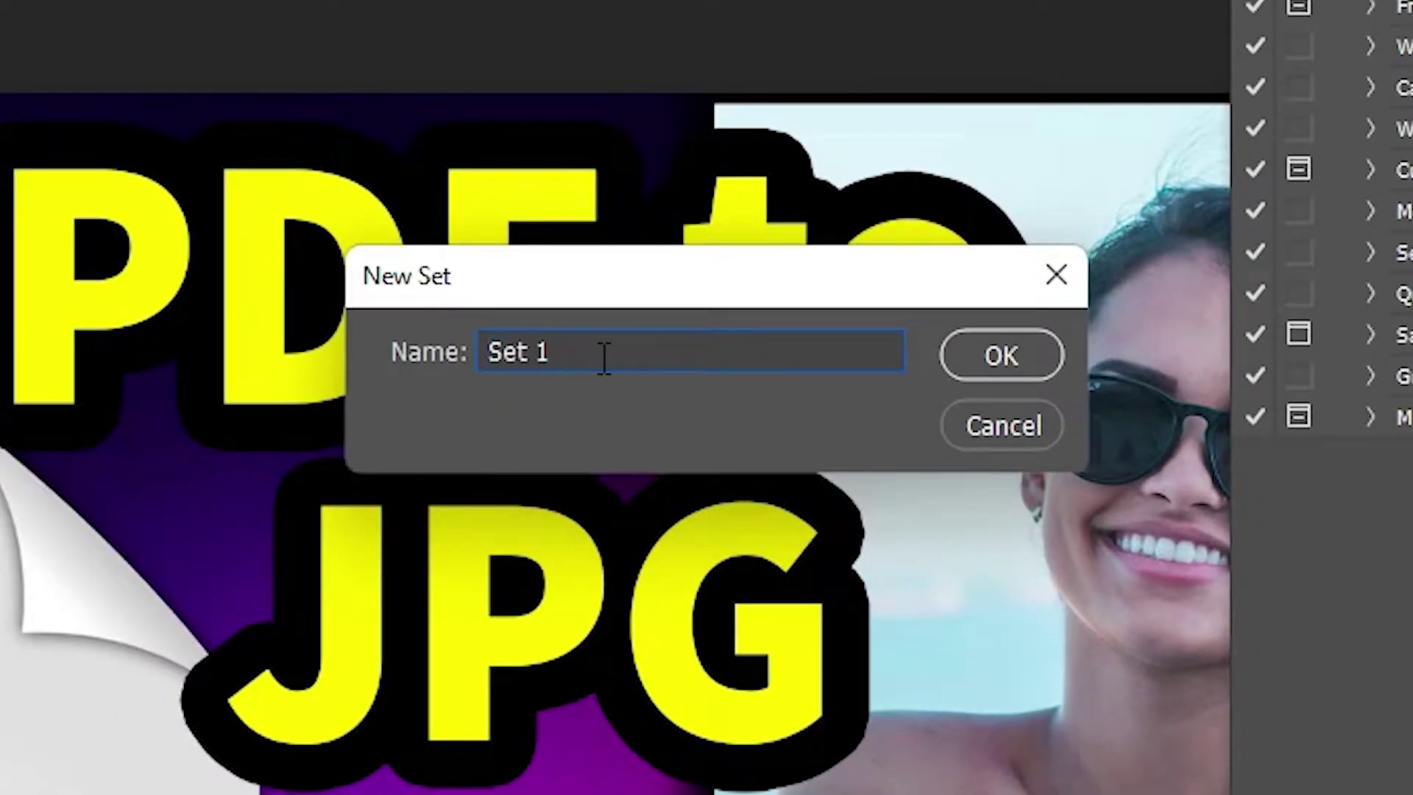
pyautogui.press('BackSpace')
pyautogui.write('Resized')
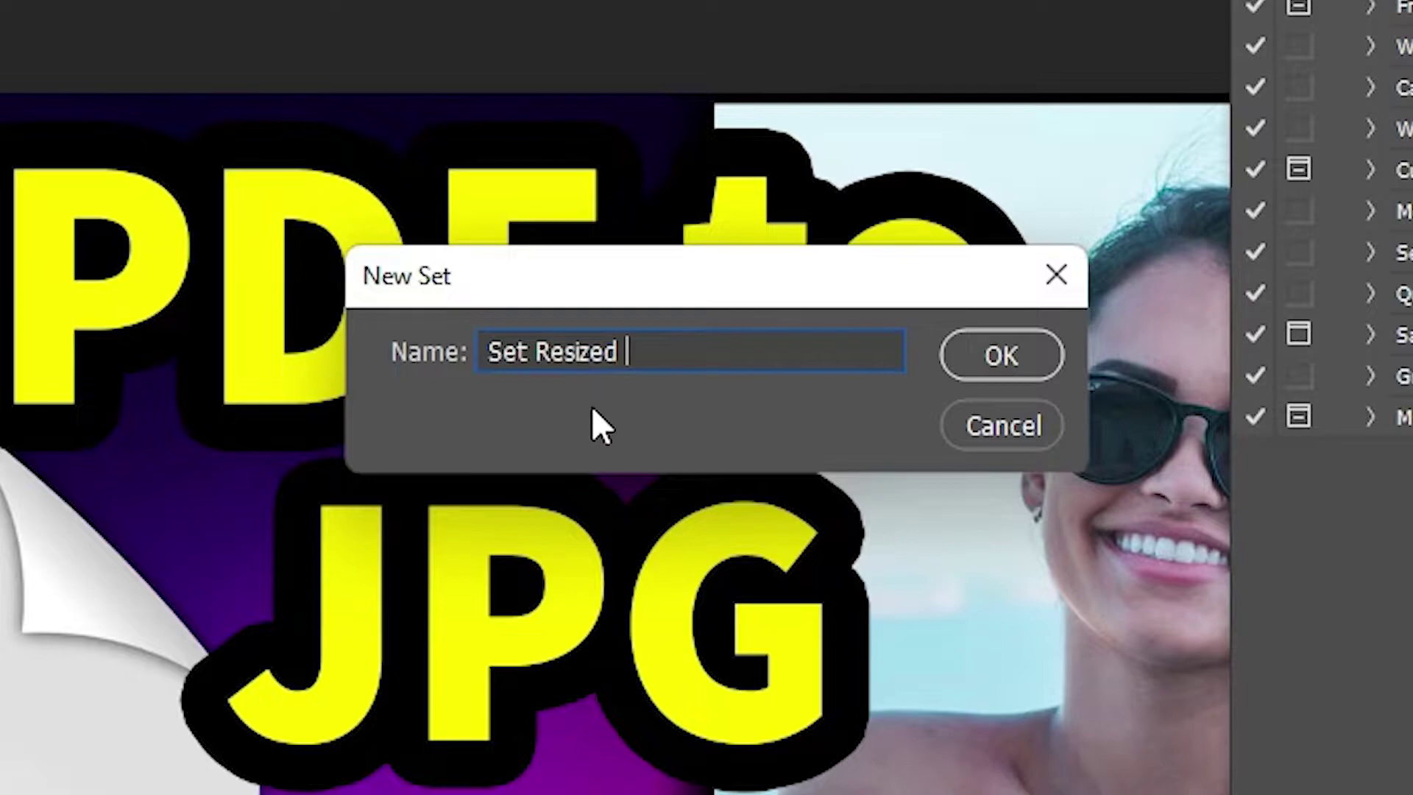
pyautogui.press('BackSpace')
pyautogui.click(998, 356)
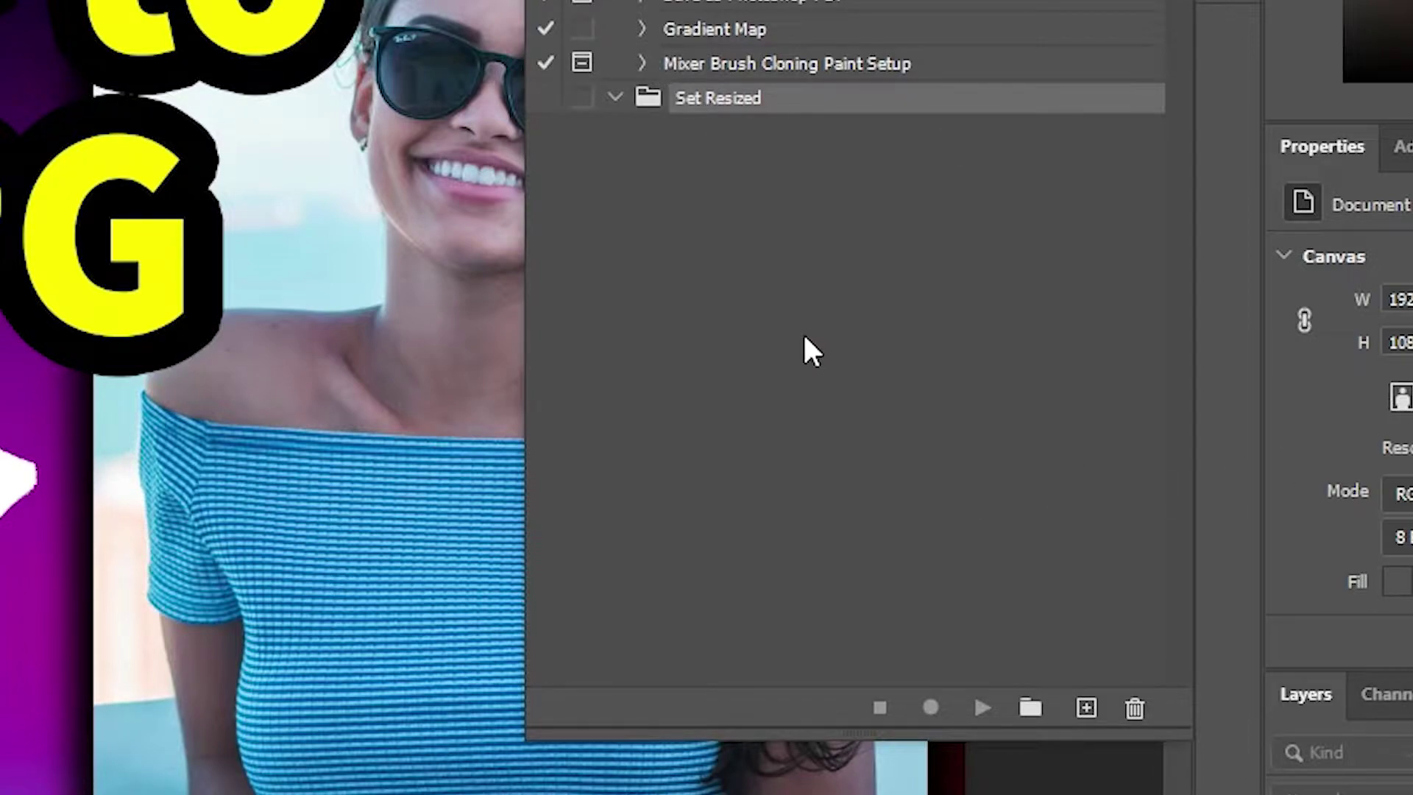
# Create an action named 'Action Resized' in Set Resized and start recording it.
pyautogui.click(1081, 712)
pyautogui.click(614, 389)
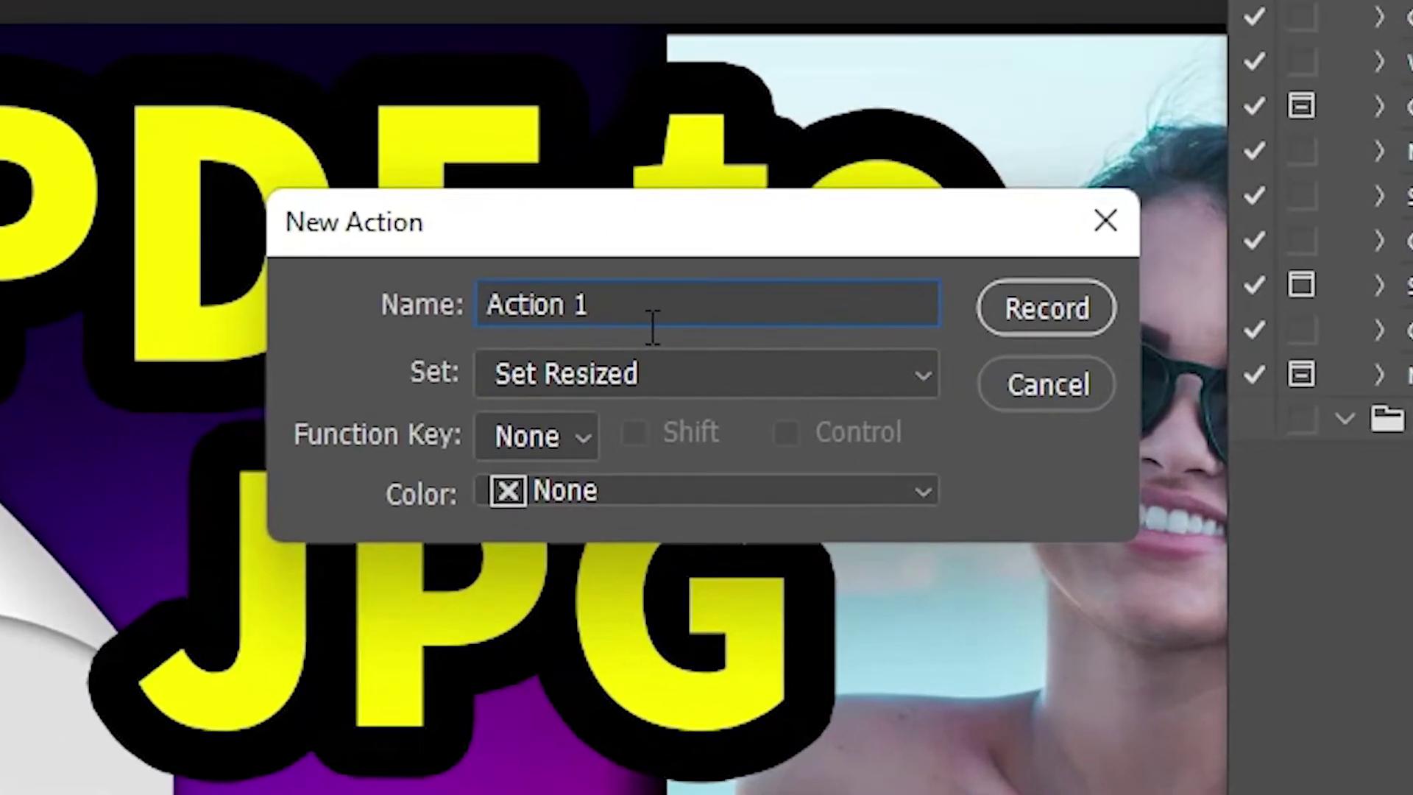
pyautogui.press('BackSpace')
pyautogui.press('BackSpace')
pyautogui.write('Resized')
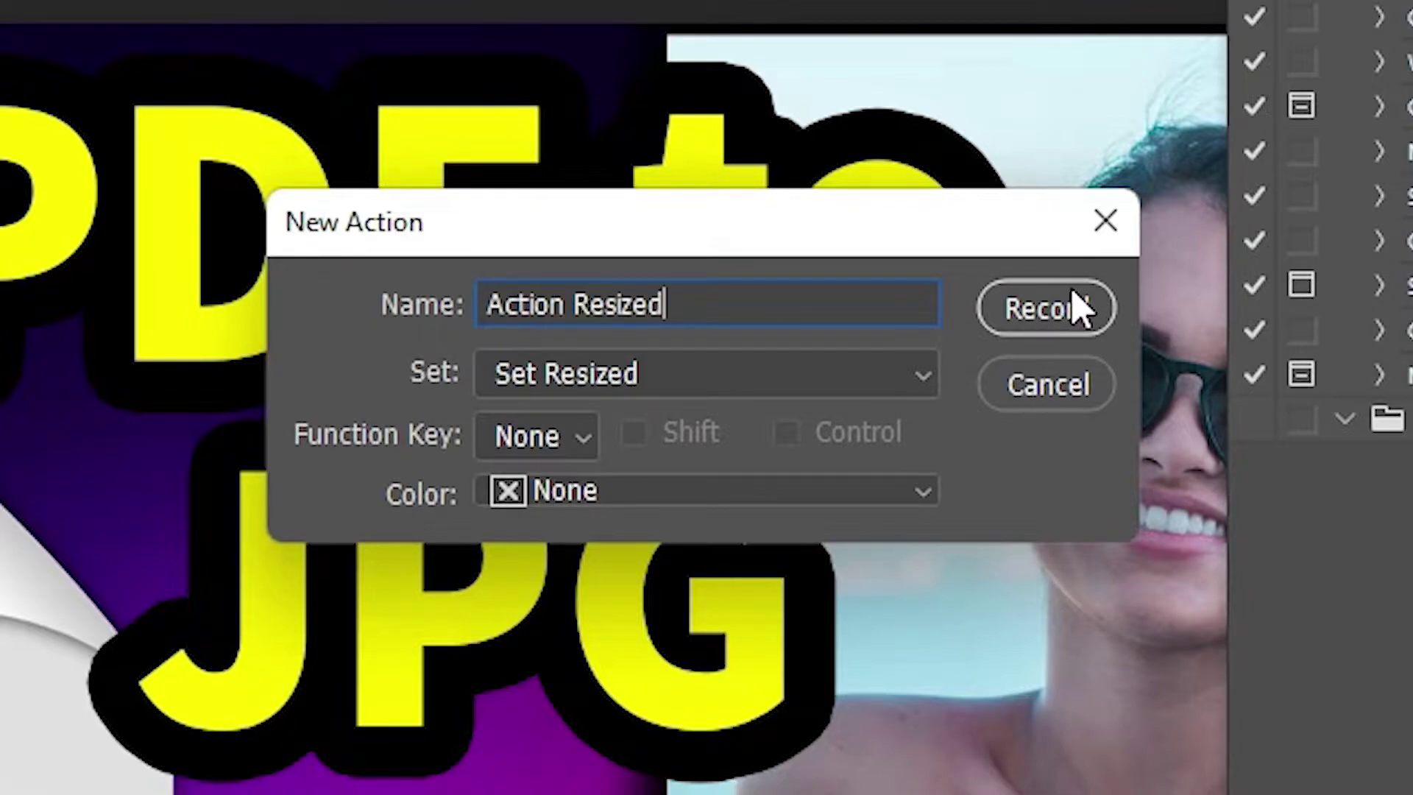
pyautogui.click(1068, 309)
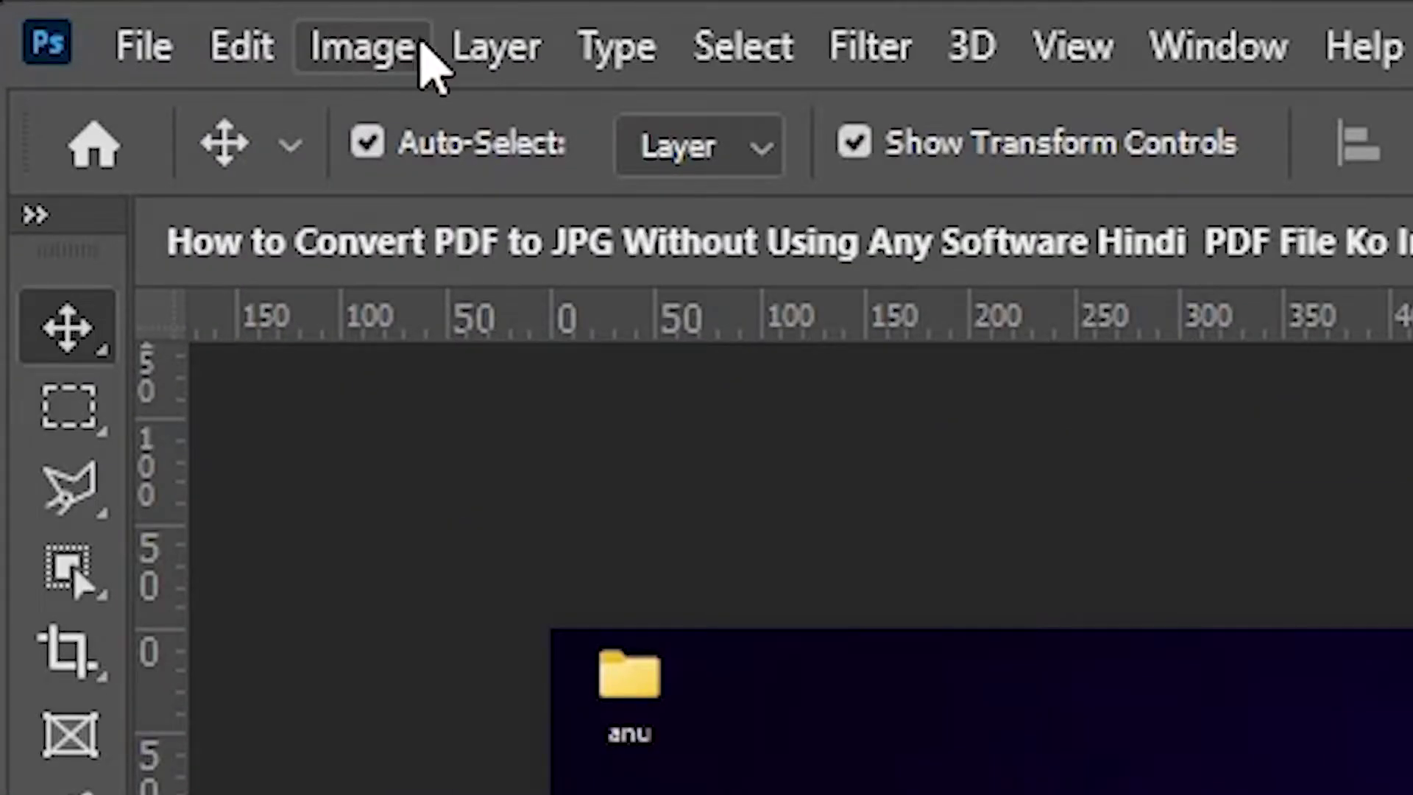
# Use Image Size to set the width to 1280 pixels, making the image 1280 × 720.
pyautogui.click(97, 10)
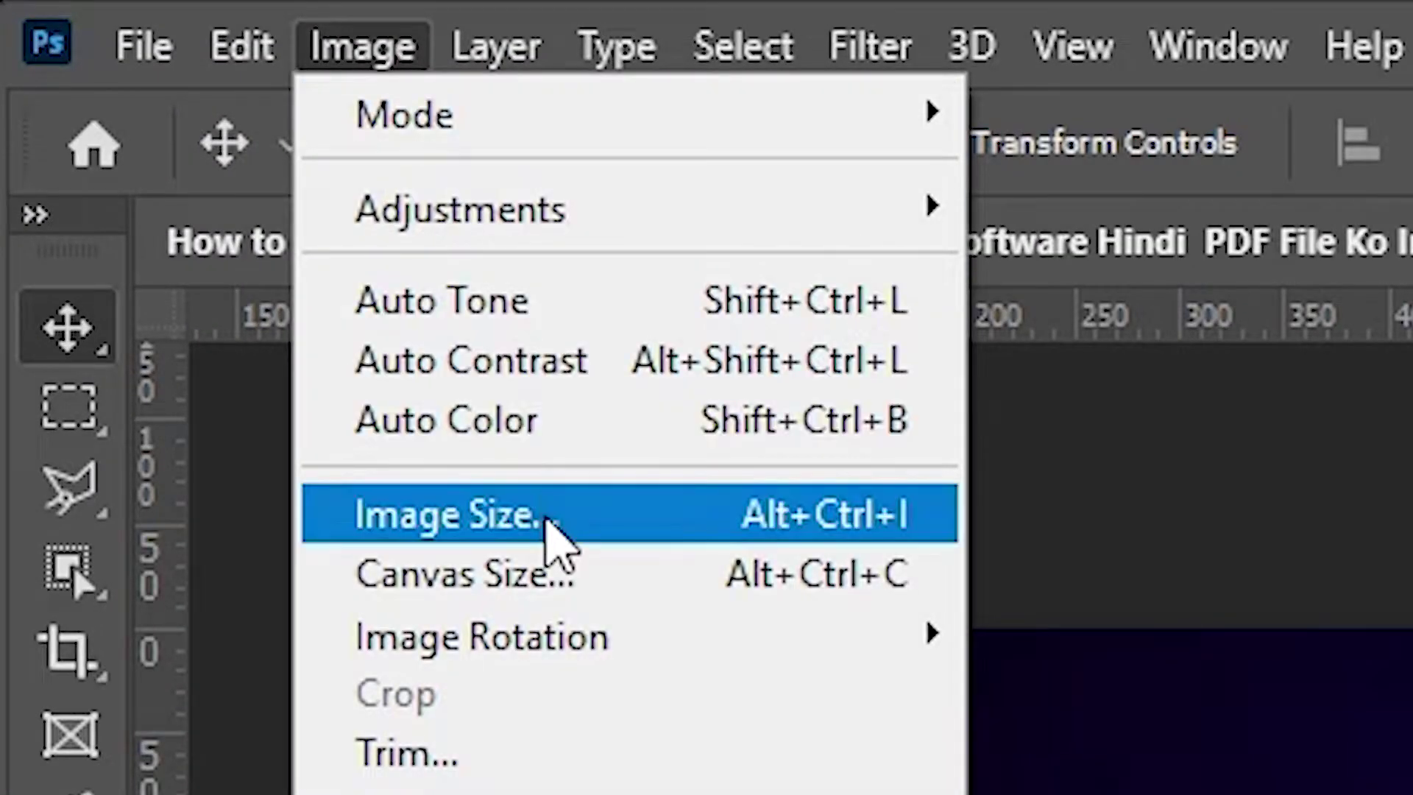
pyautogui.click(557, 531)
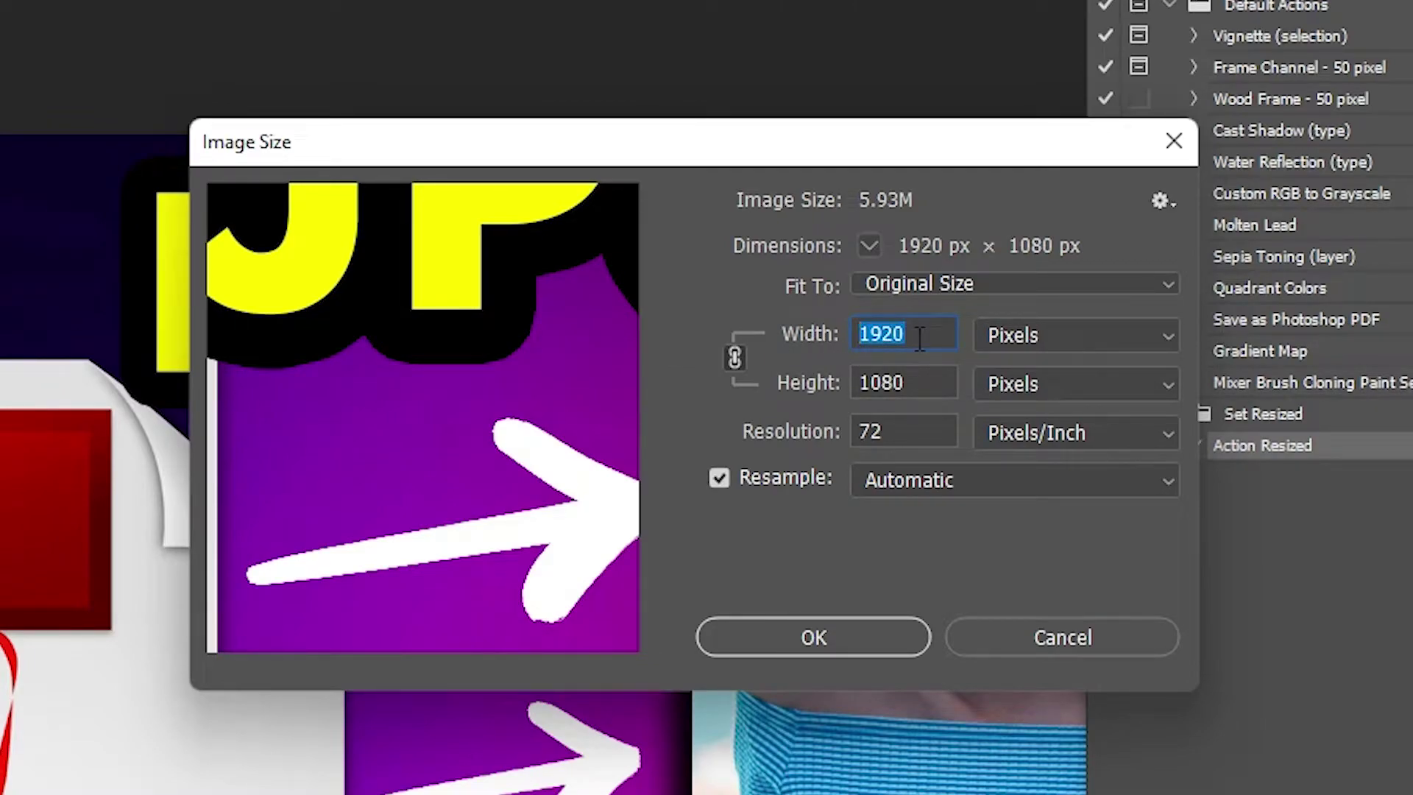
pyautogui.press('BackSpace')
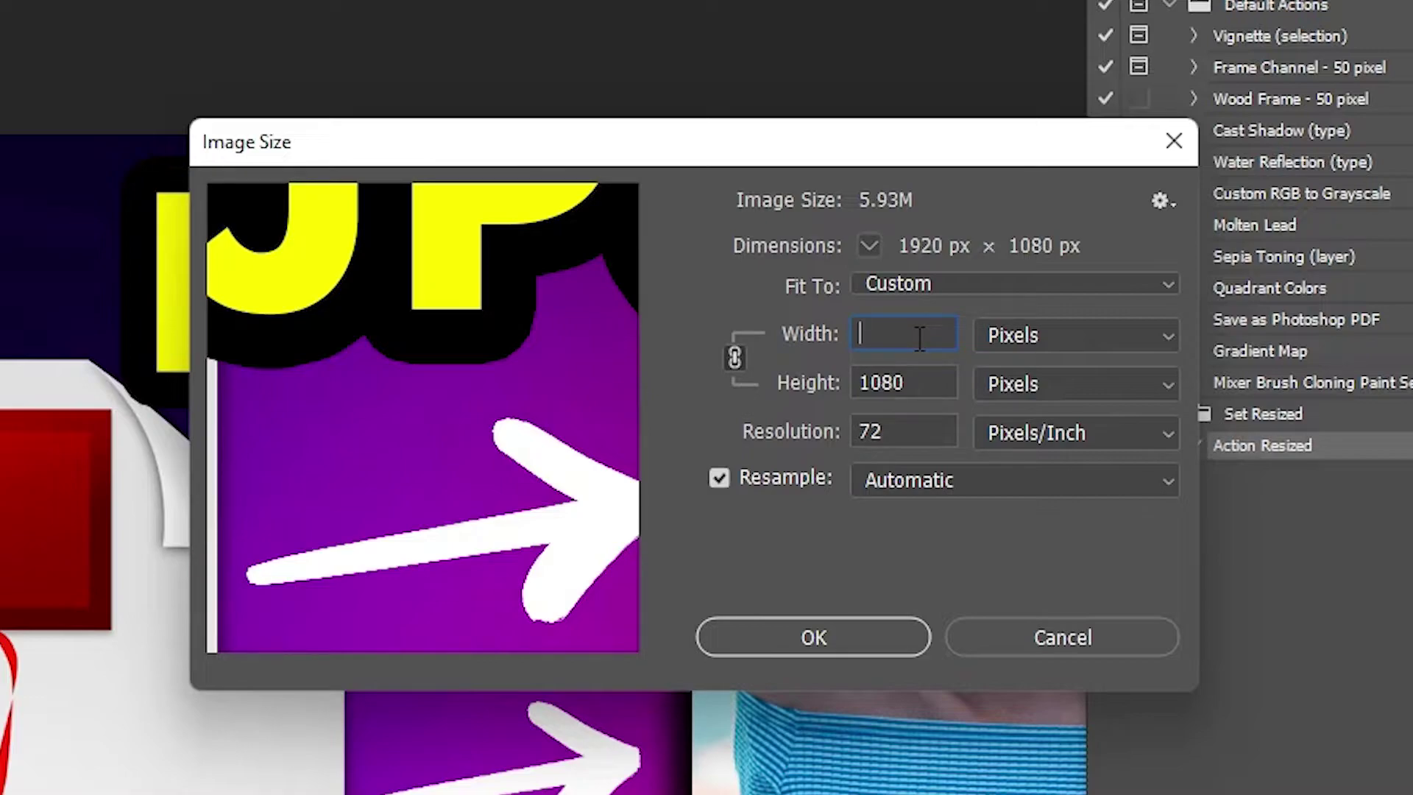
pyautogui.write('1')
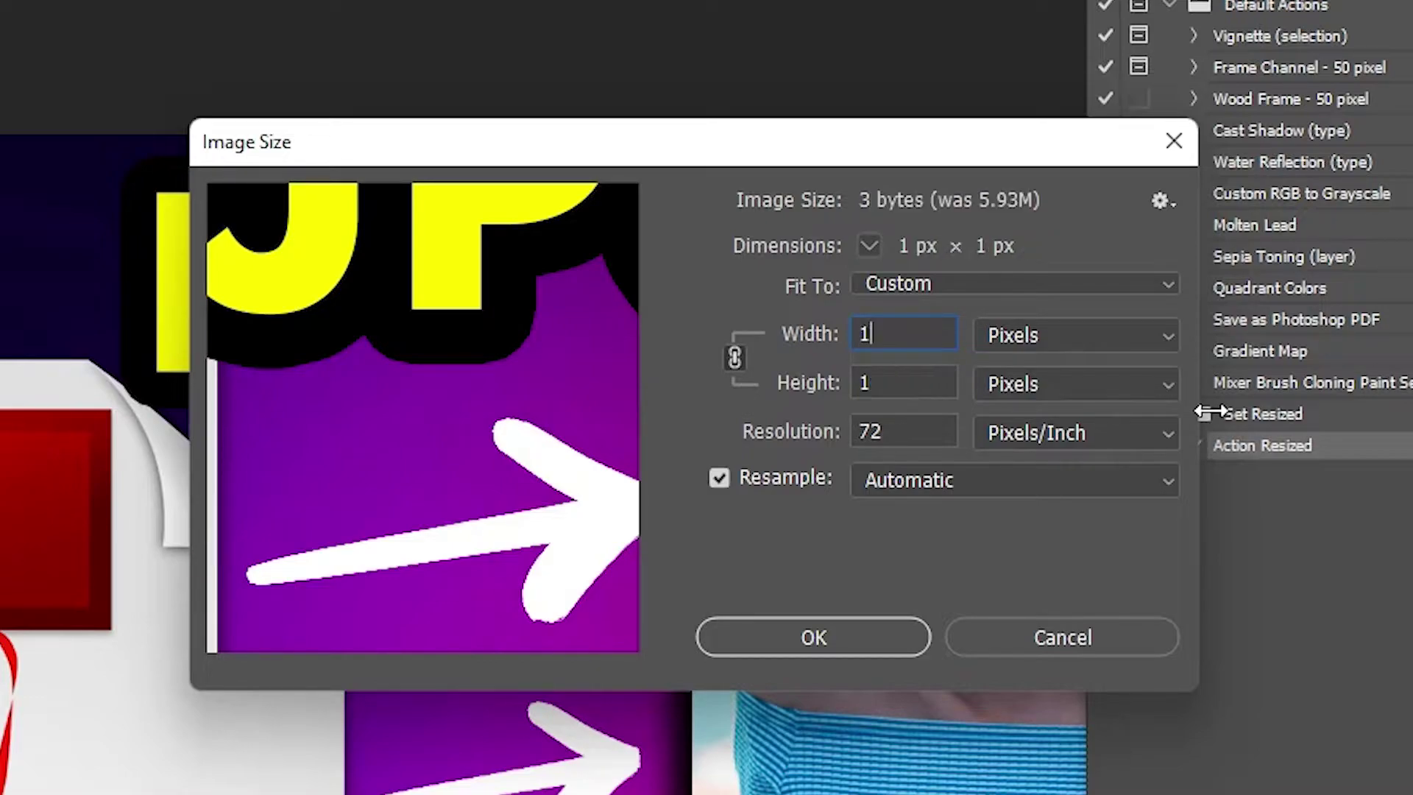
pyautogui.write('280')
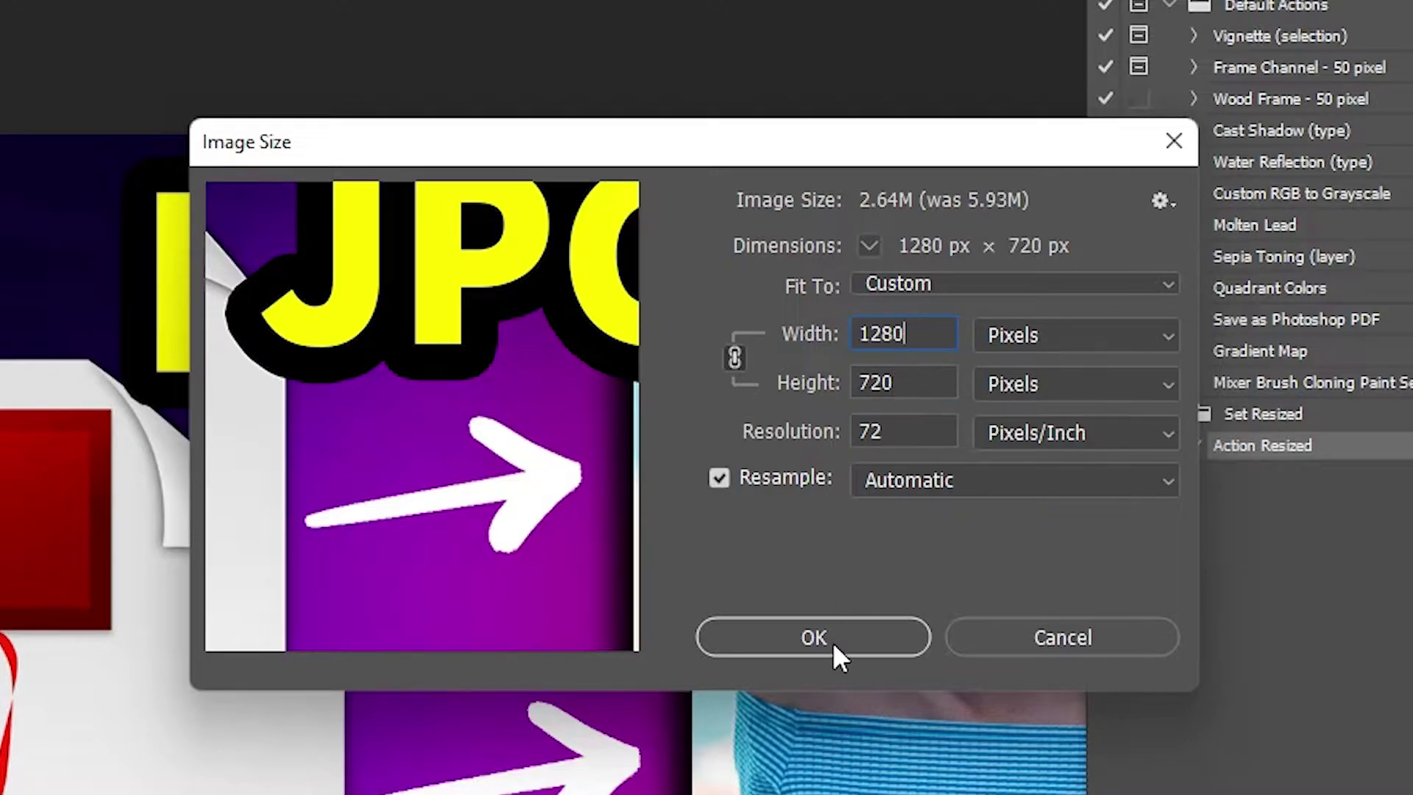
pyautogui.click(776, 635)
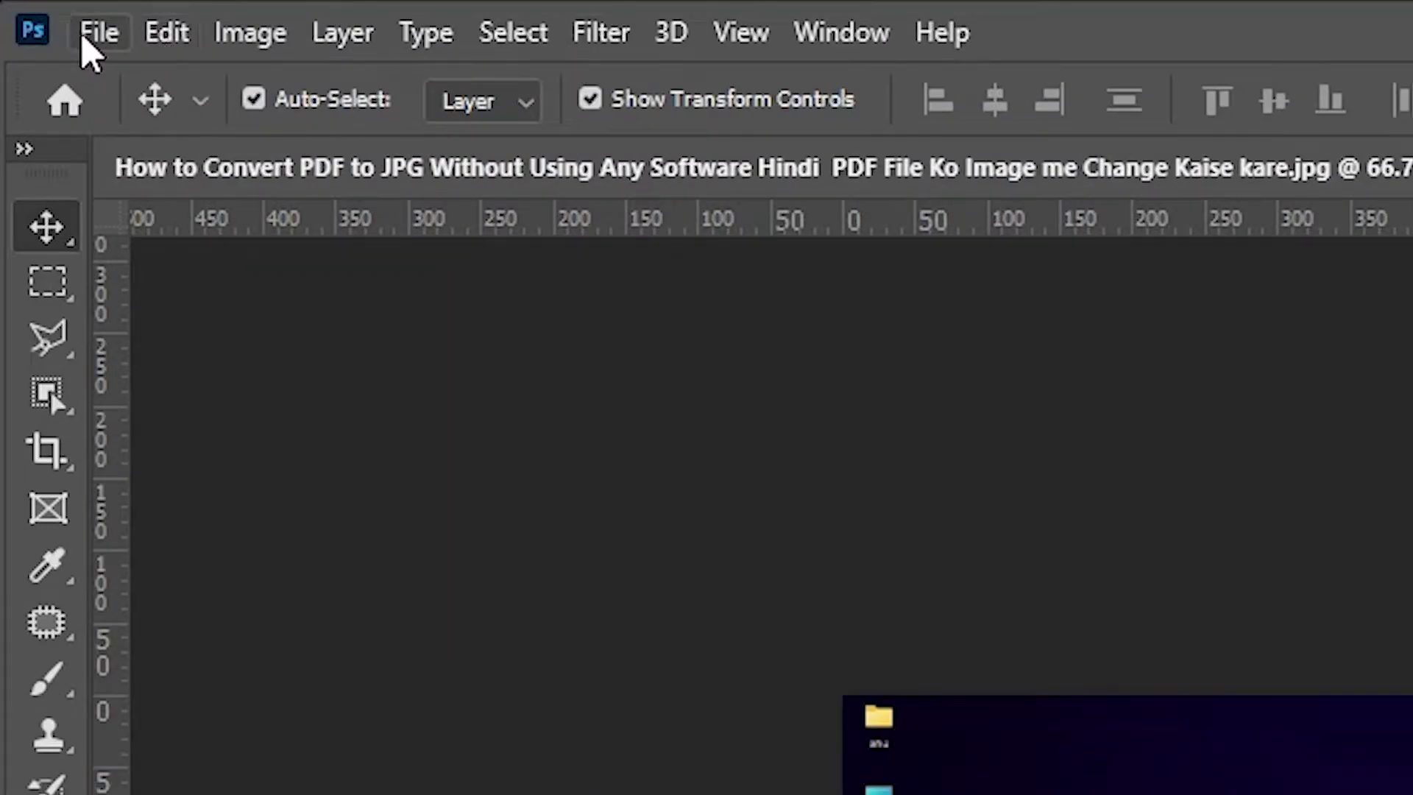
# Save the resized image as a JPEG in Test > Resized Images at quality 6 (Medium).
pyautogui.click(92, 34)
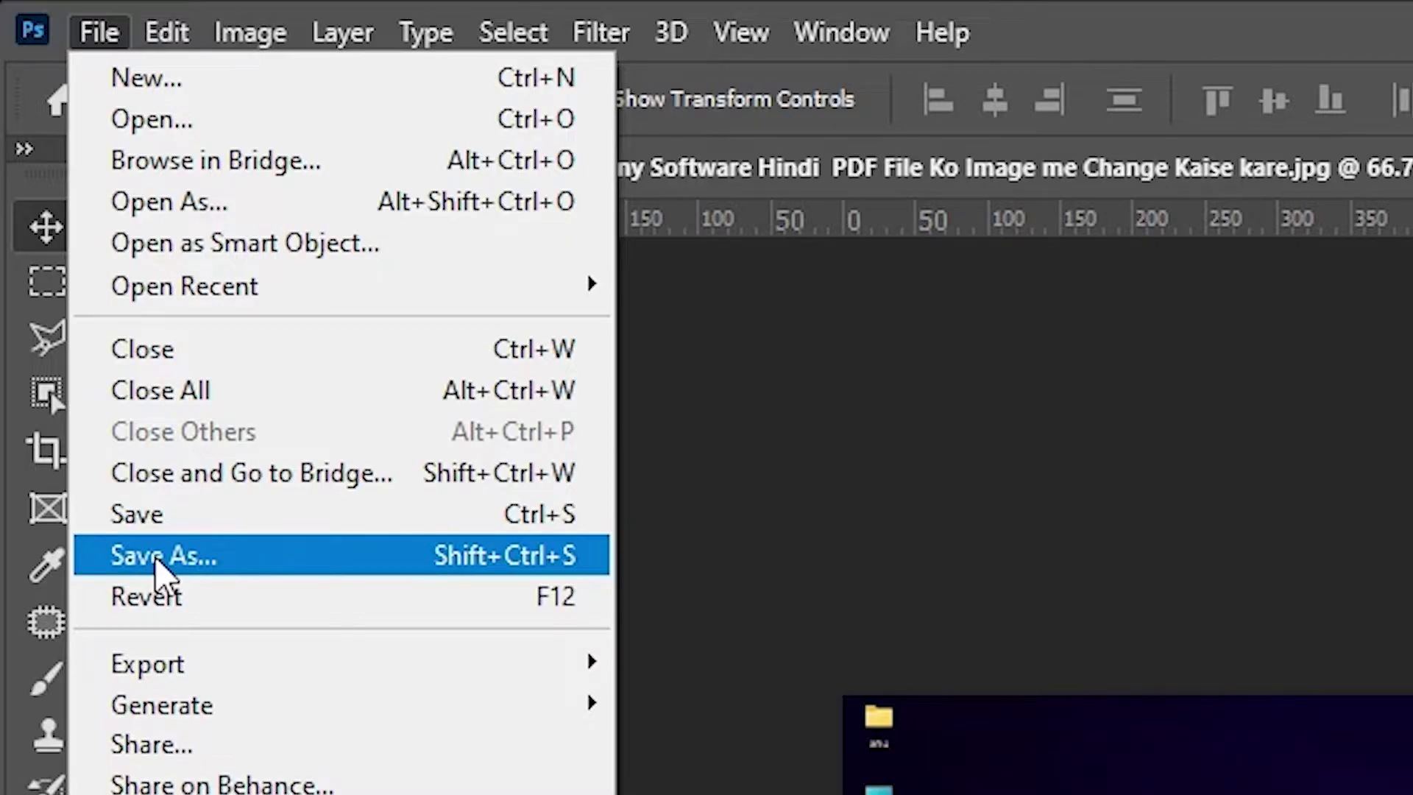
pyautogui.click(158, 559)
pyautogui.click(814, 678)
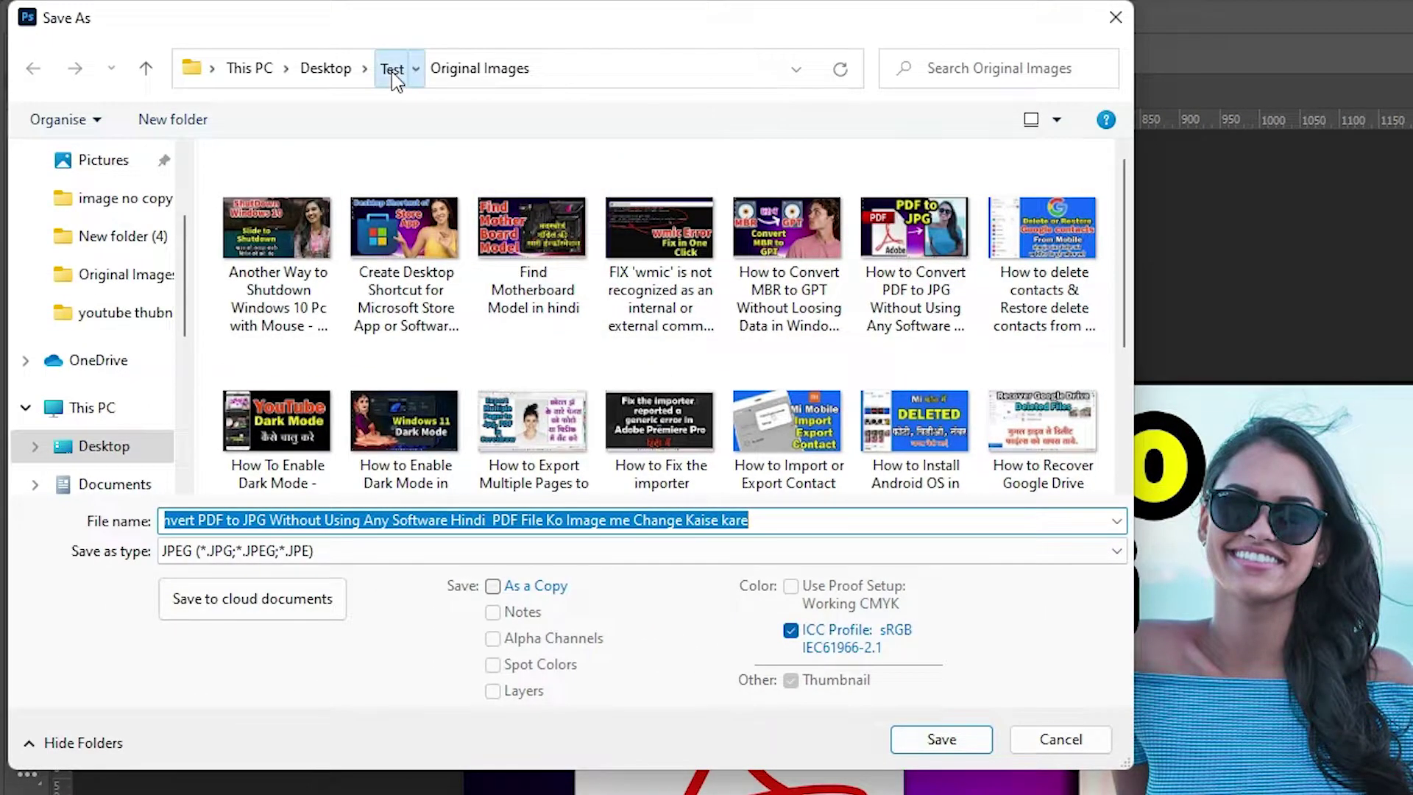
pyautogui.click(392, 70)
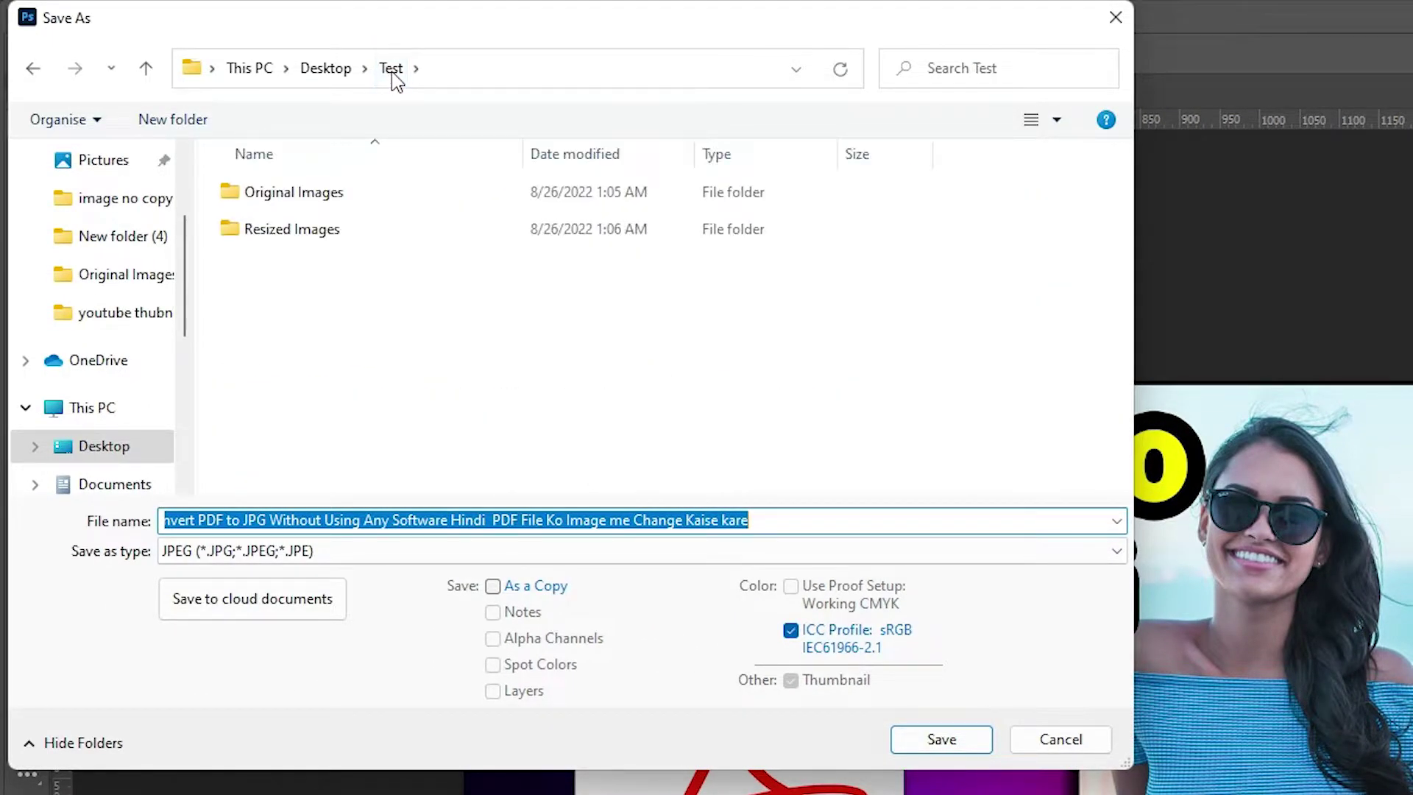
pyautogui.click(278, 228)
pyautogui.doubleClick(290, 231)
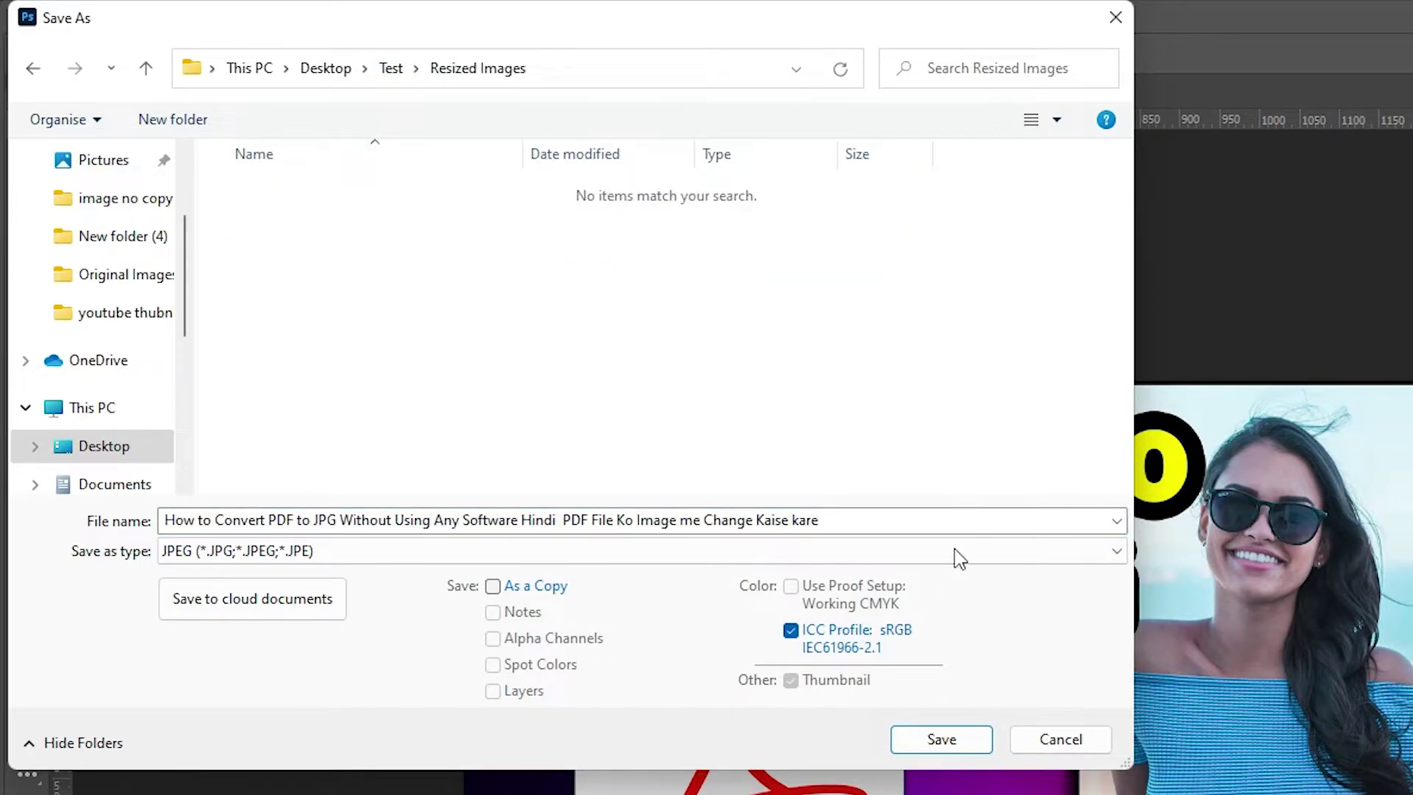
pyautogui.click(950, 749)
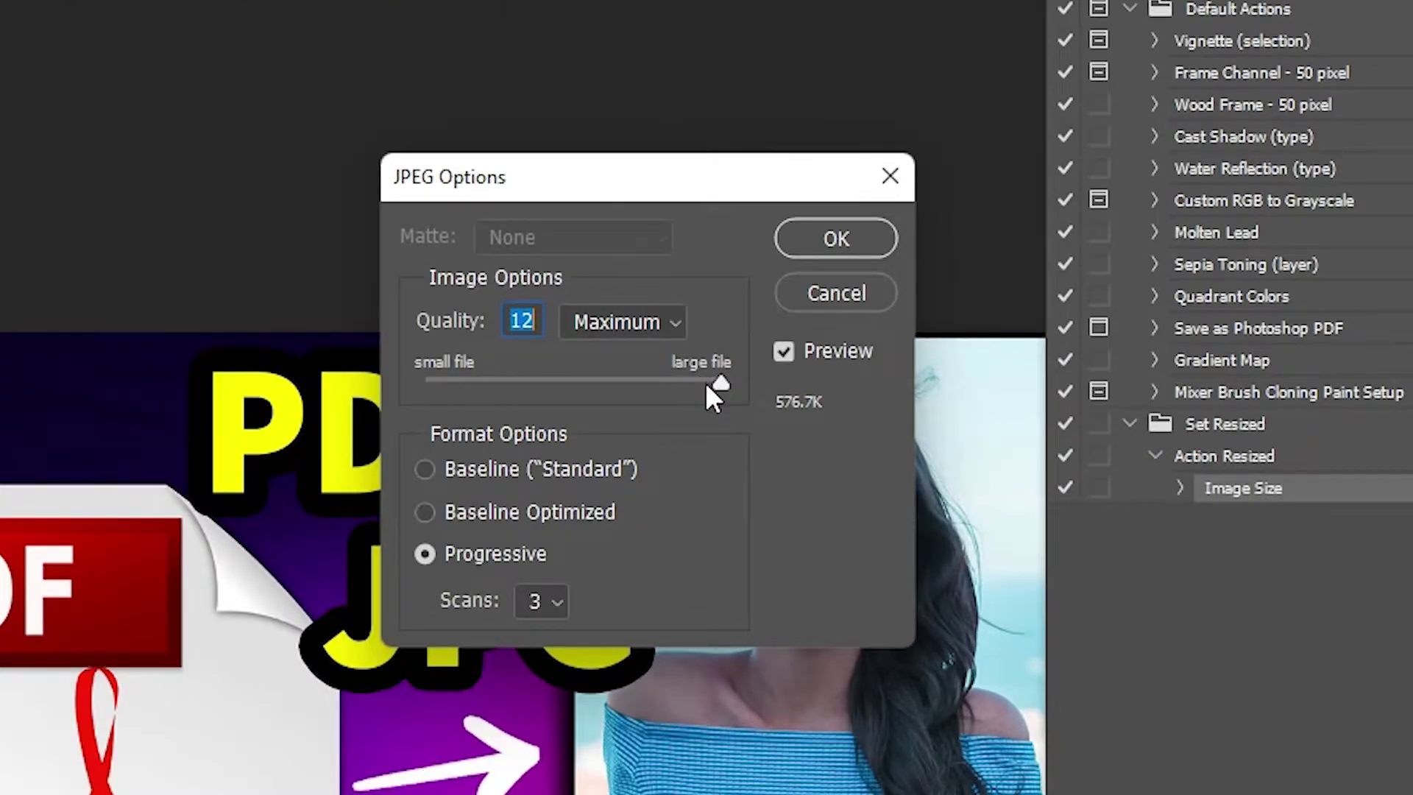
pyautogui.moveTo(705, 382); pyautogui.dragTo(575, 384)
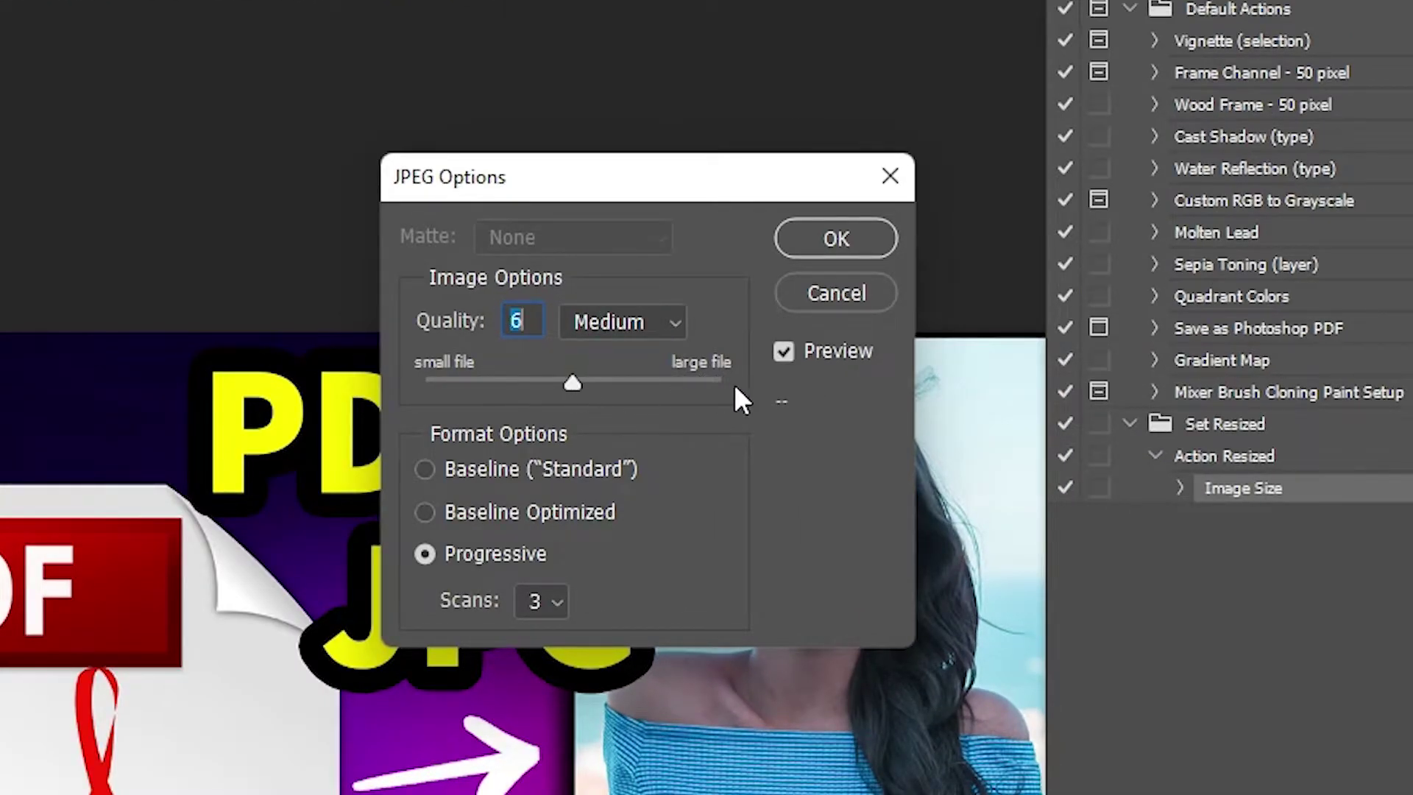
pyautogui.click(810, 237)
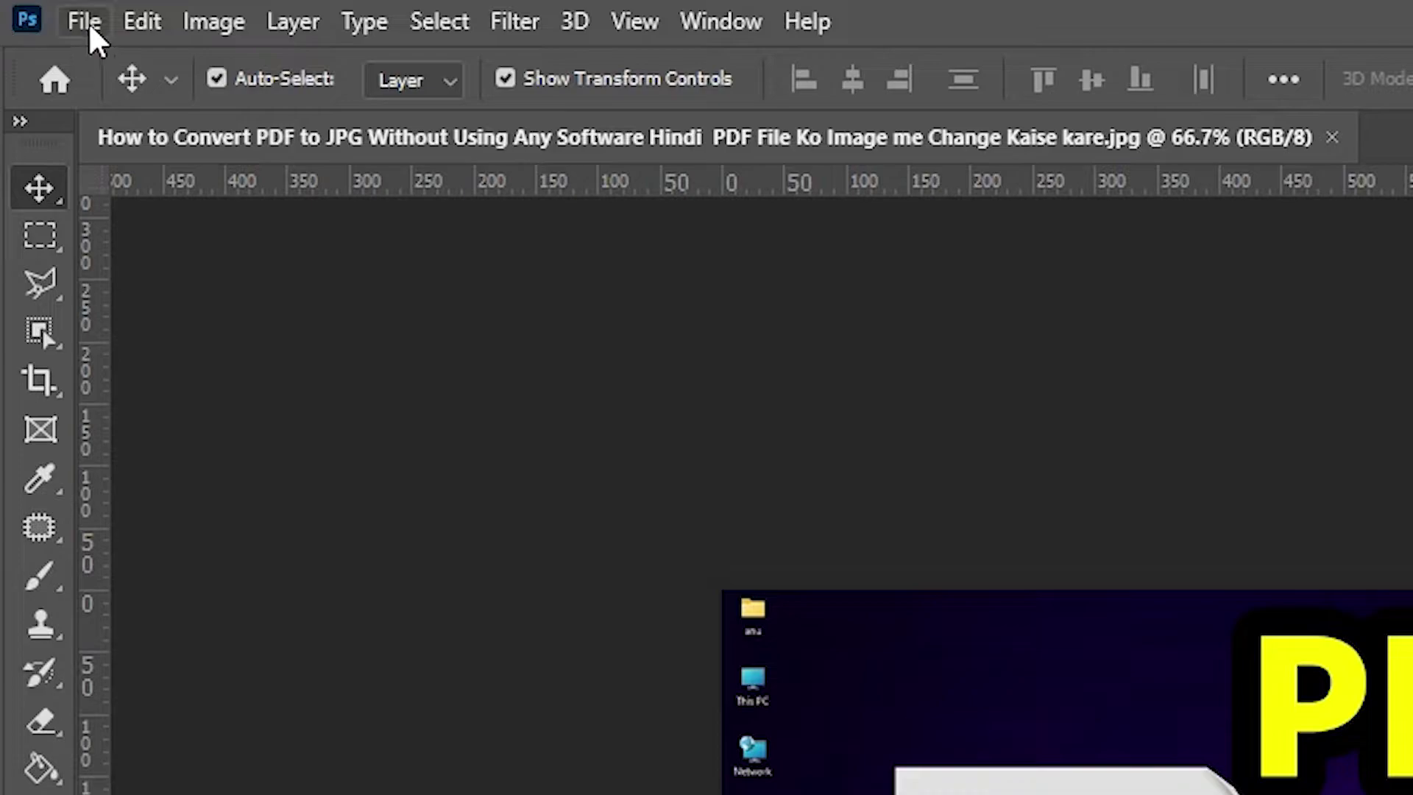
# Close the image, stop recording Action Resized, and close the Actions panel.
pyautogui.click(87, 28)
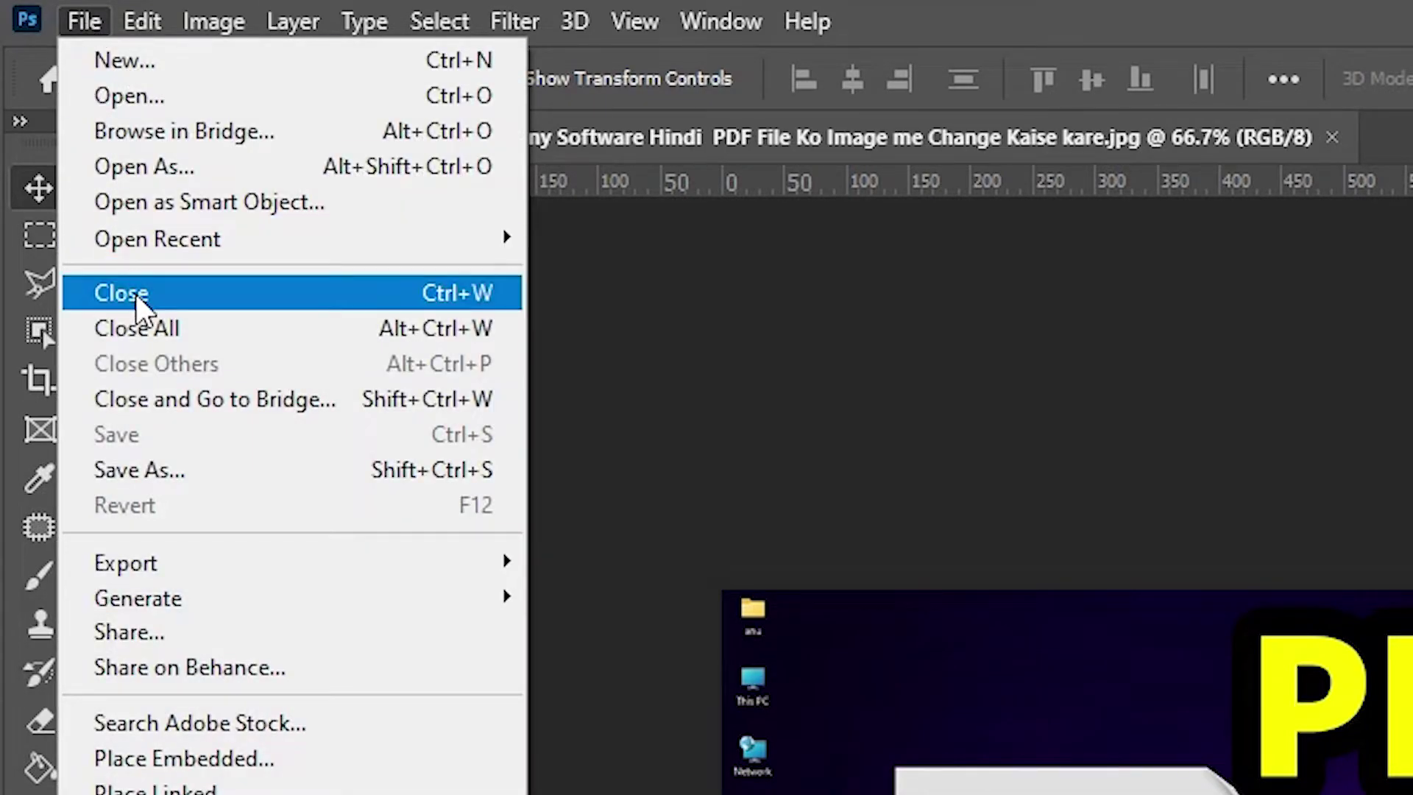
pyautogui.click(176, 308)
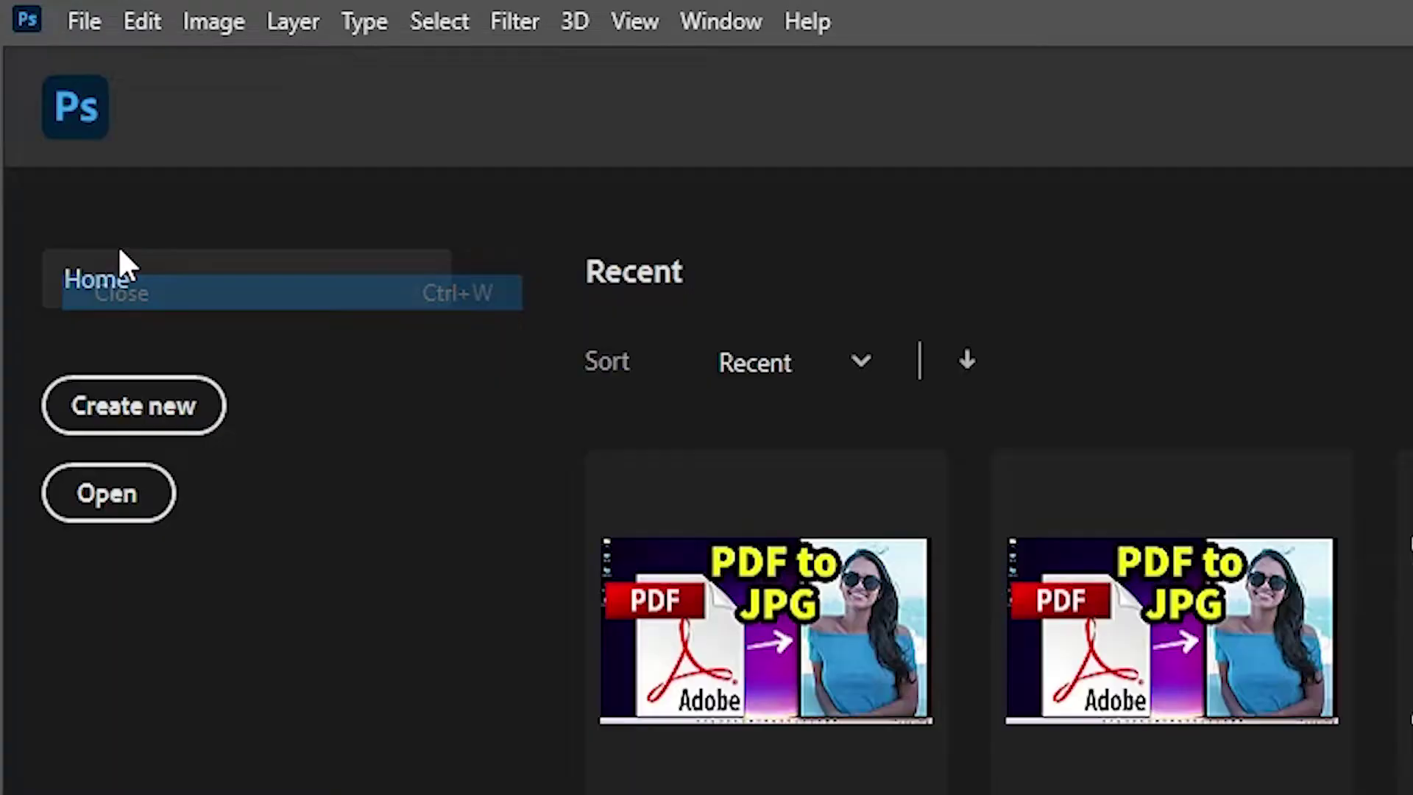
pyautogui.click(26, 45)
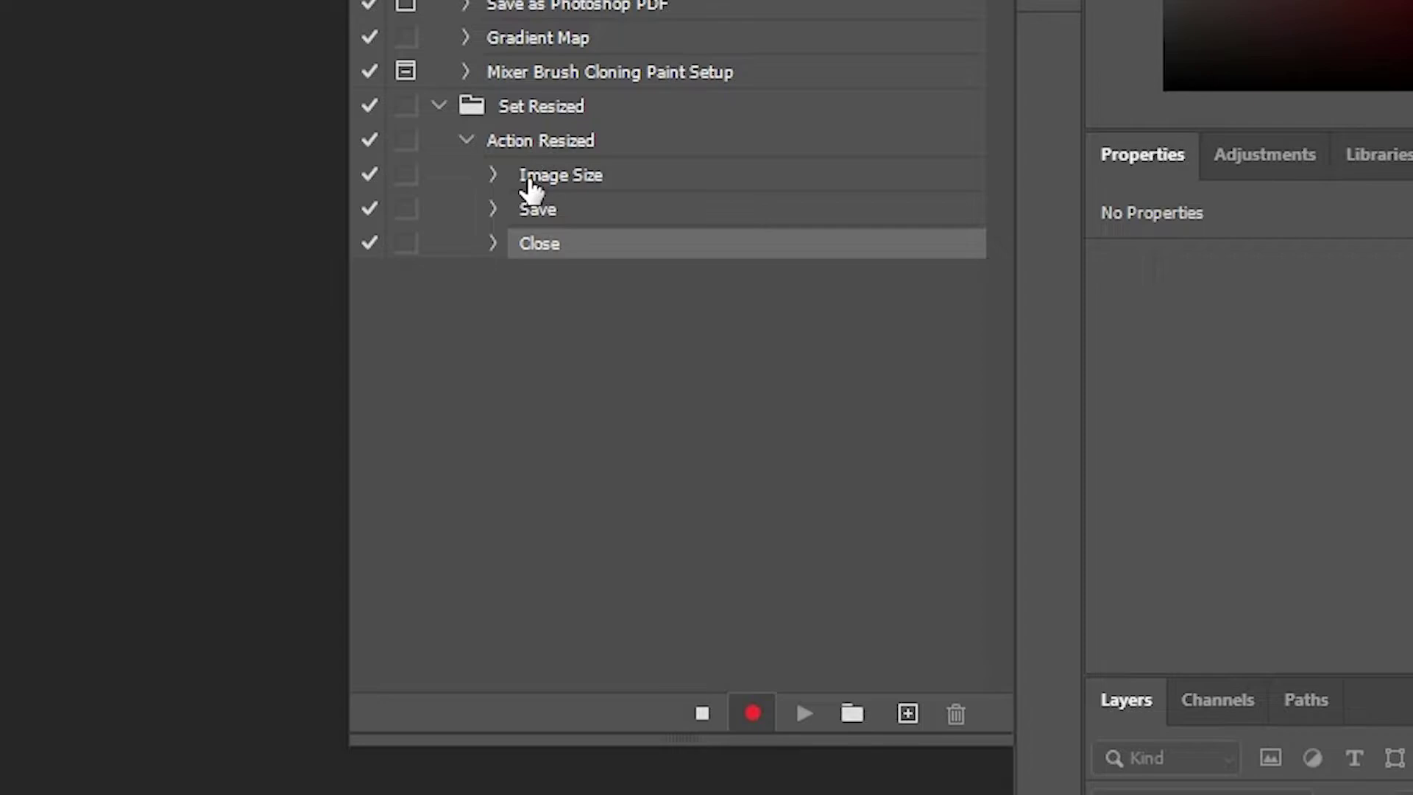
pyautogui.click(701, 728)
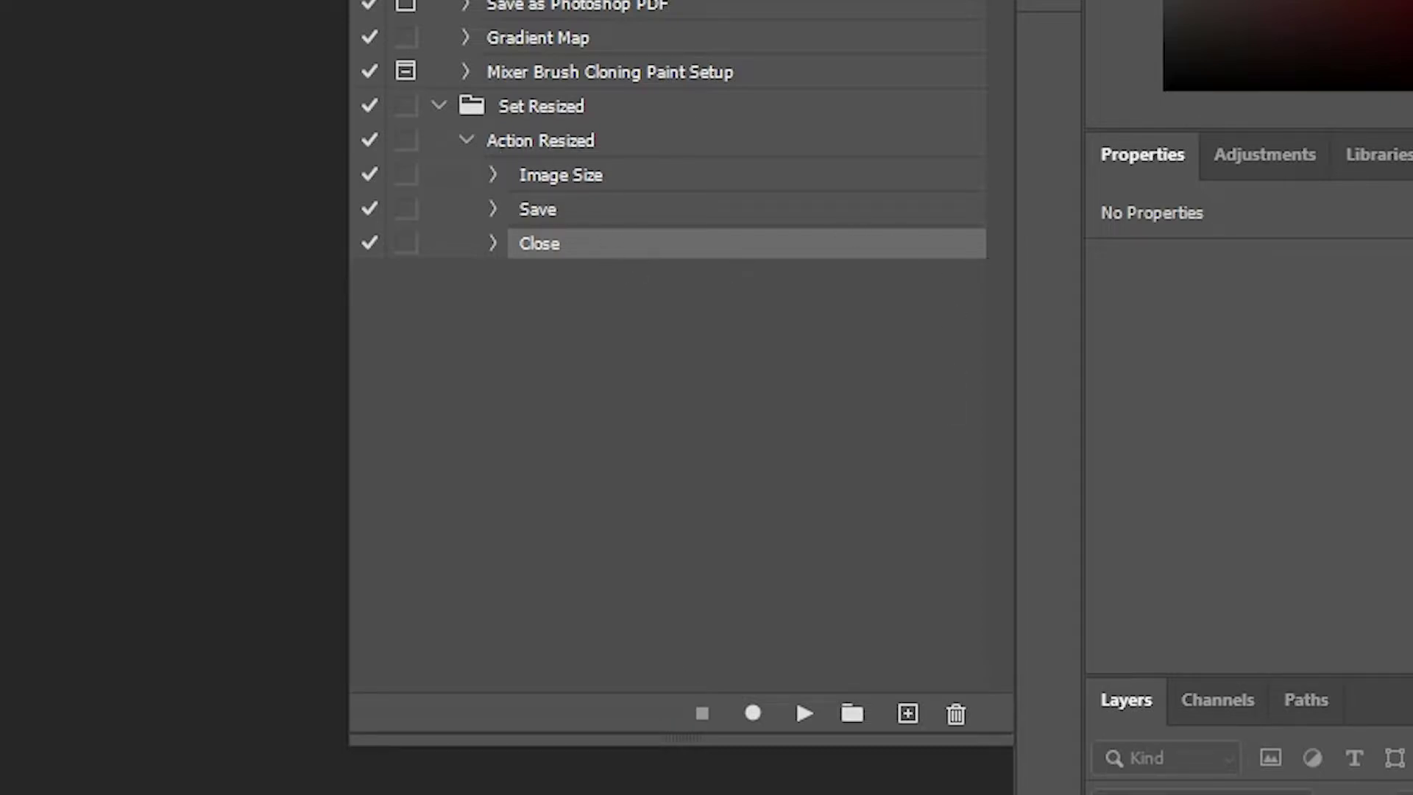
pyautogui.click(1146, 68)
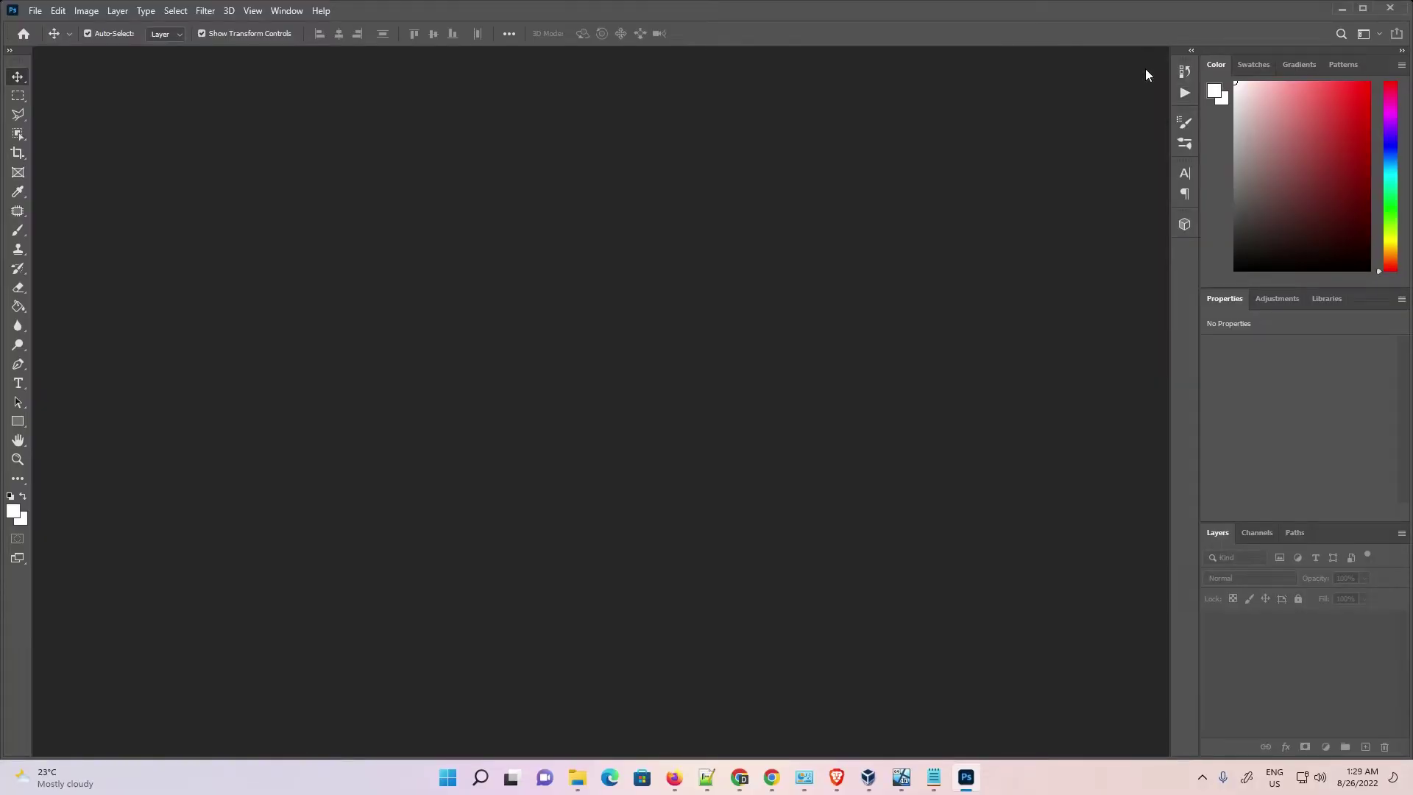
# Set up Automate > Batch to play Action Resized from Set Resized on a Folder source.
pyautogui.click(32, 12)
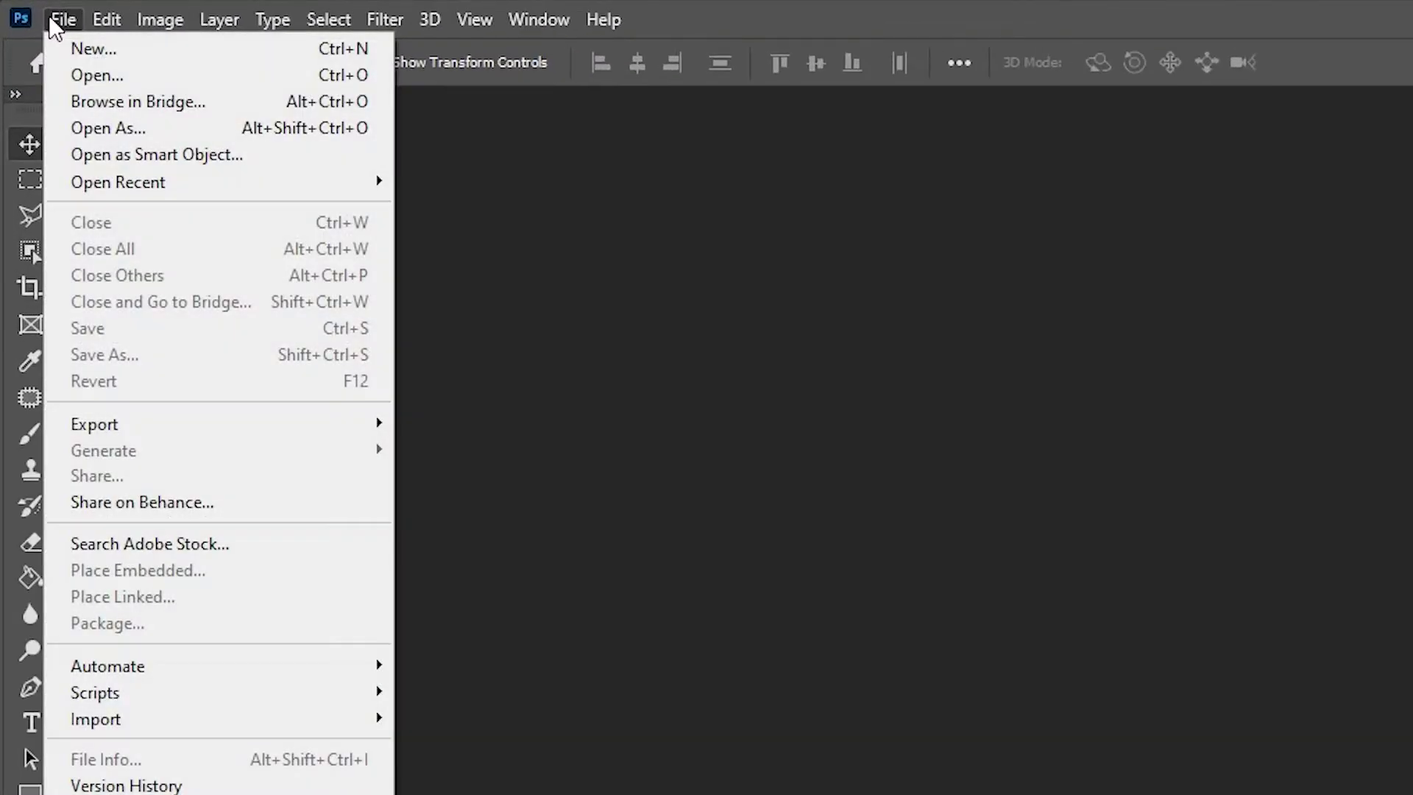
pyautogui.moveTo(136, 666)
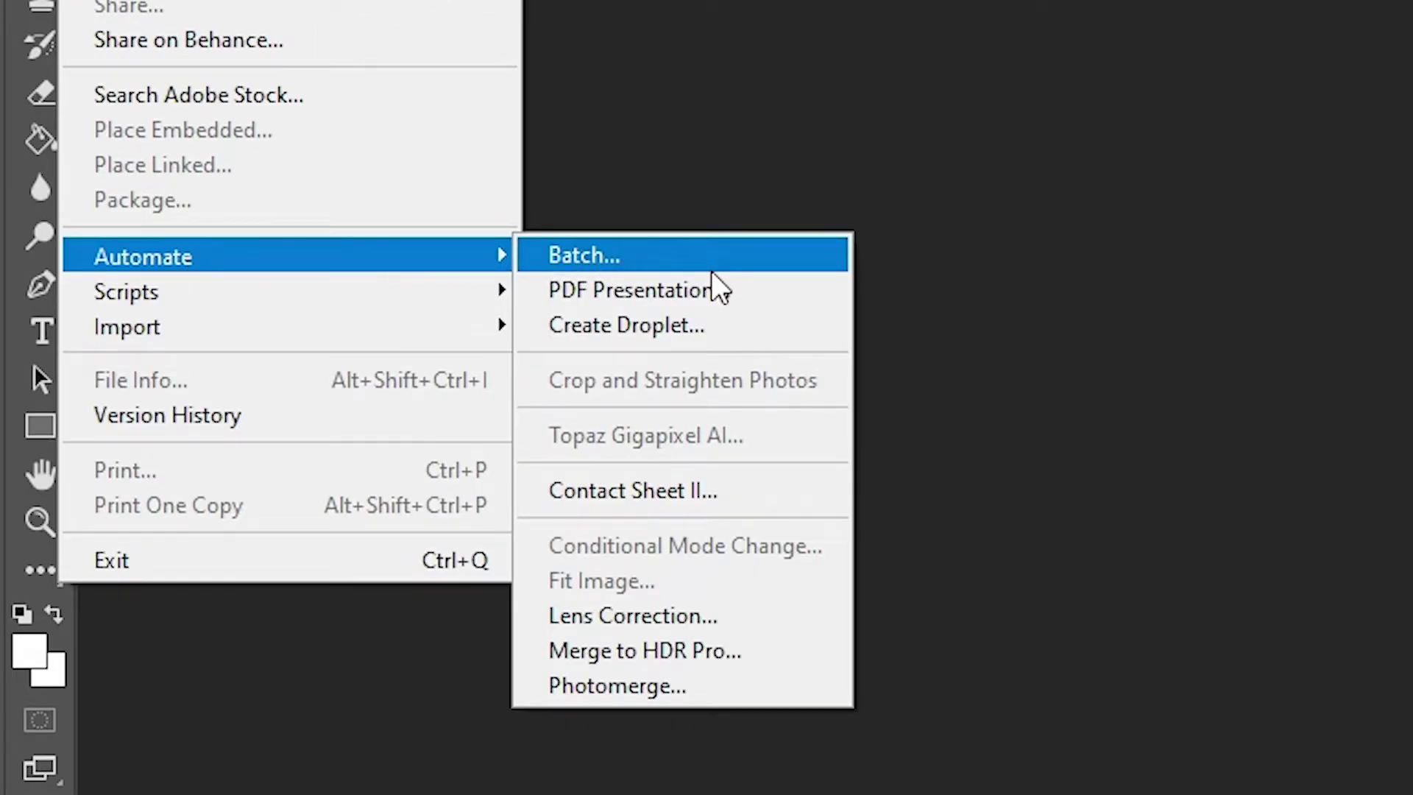
pyautogui.click(661, 263)
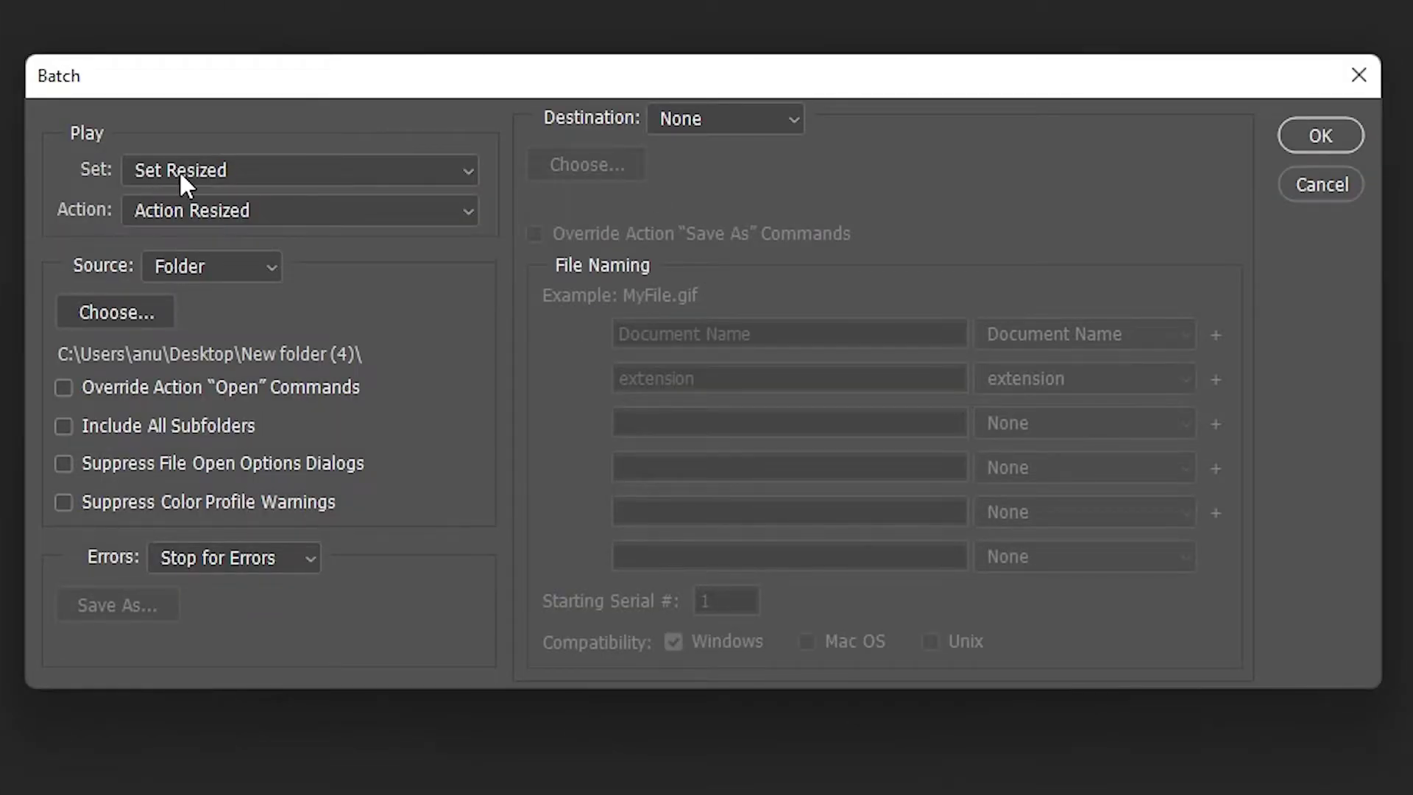
pyautogui.click(178, 169)
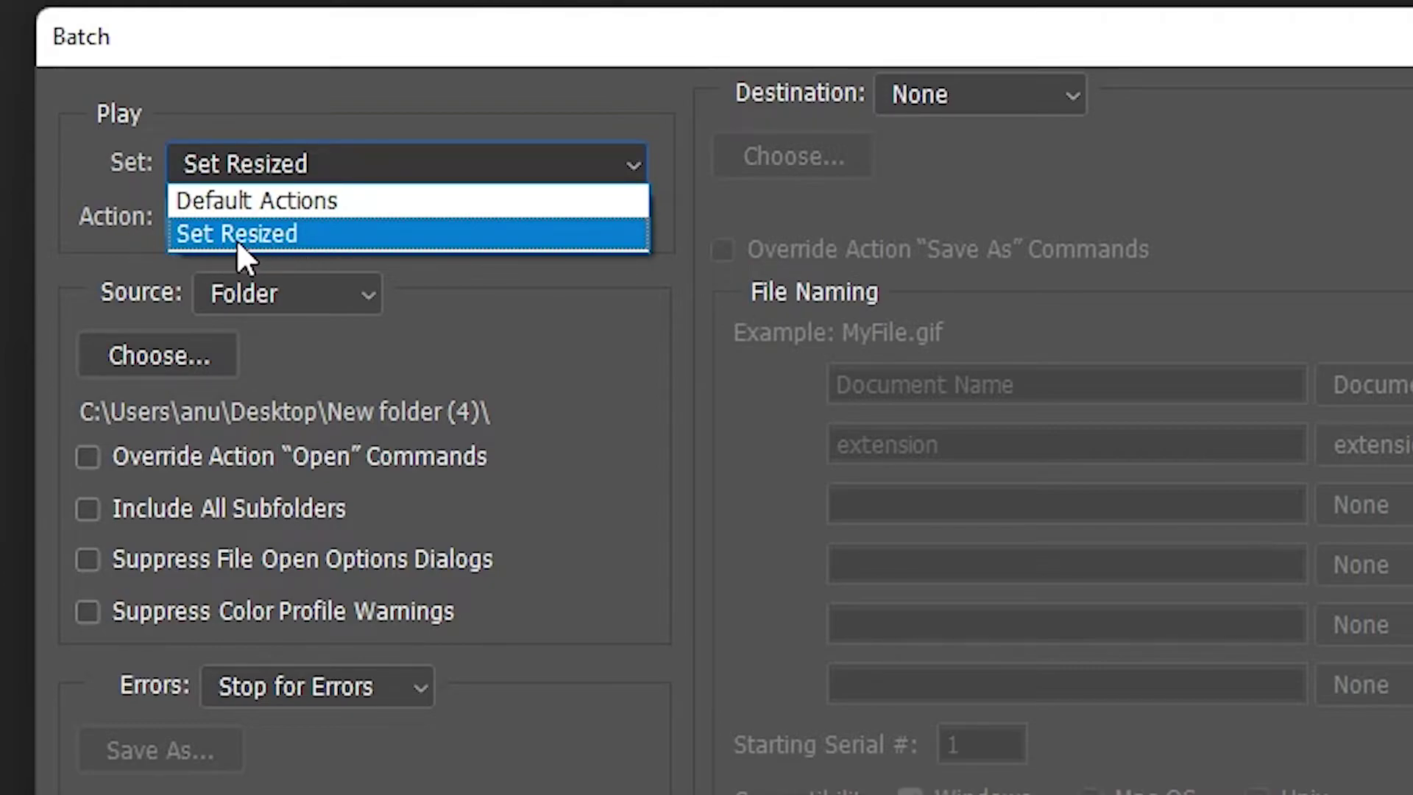
pyautogui.click(237, 234)
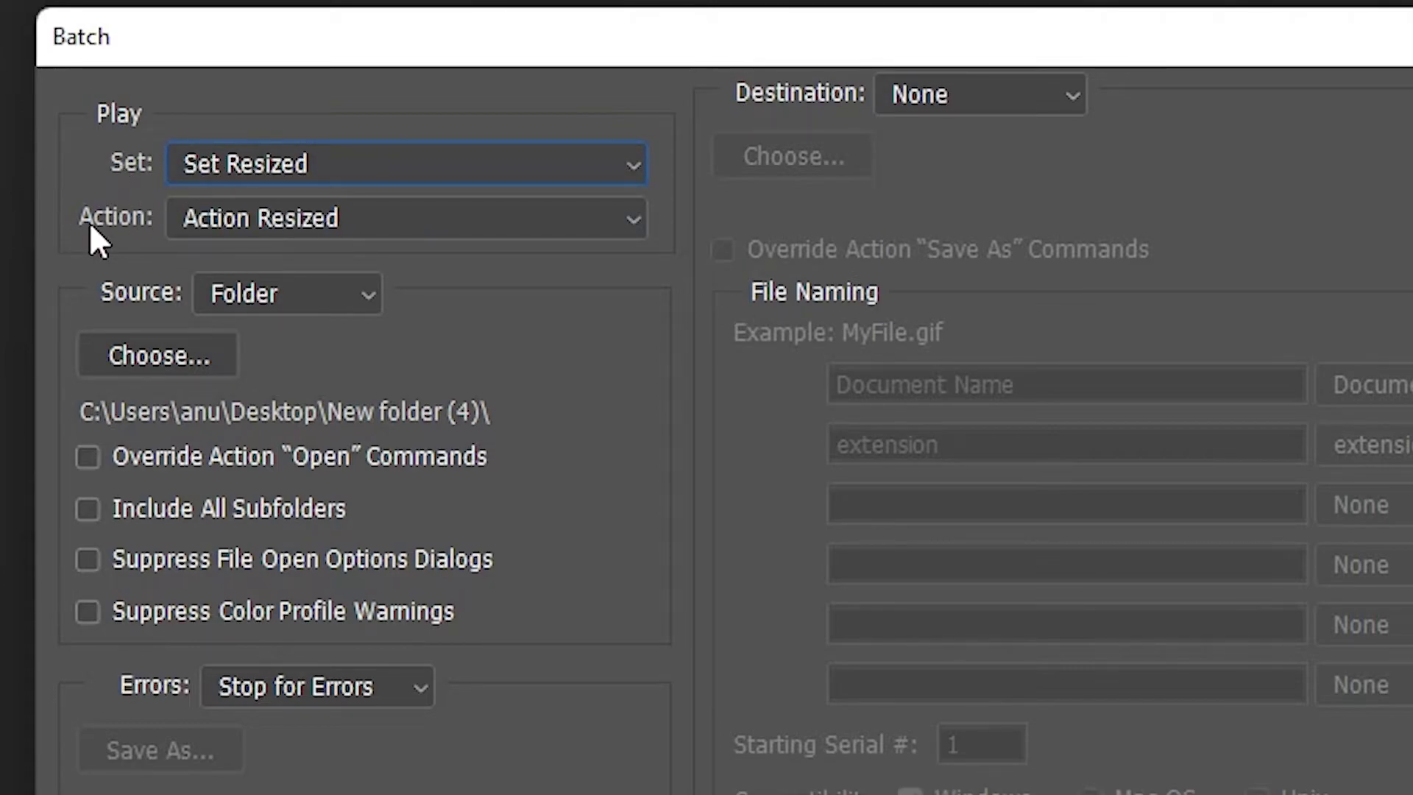
pyautogui.click(278, 219)
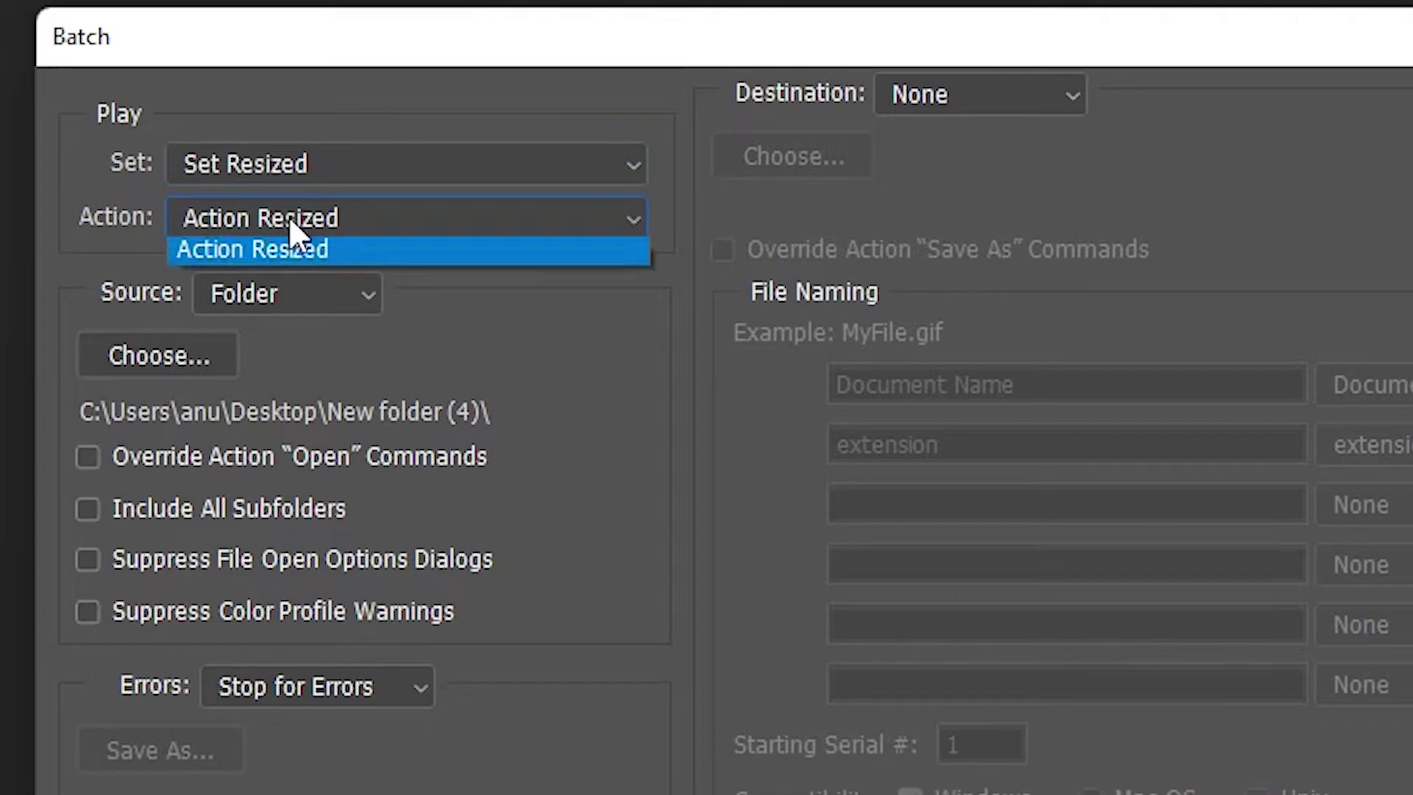
pyautogui.click(252, 255)
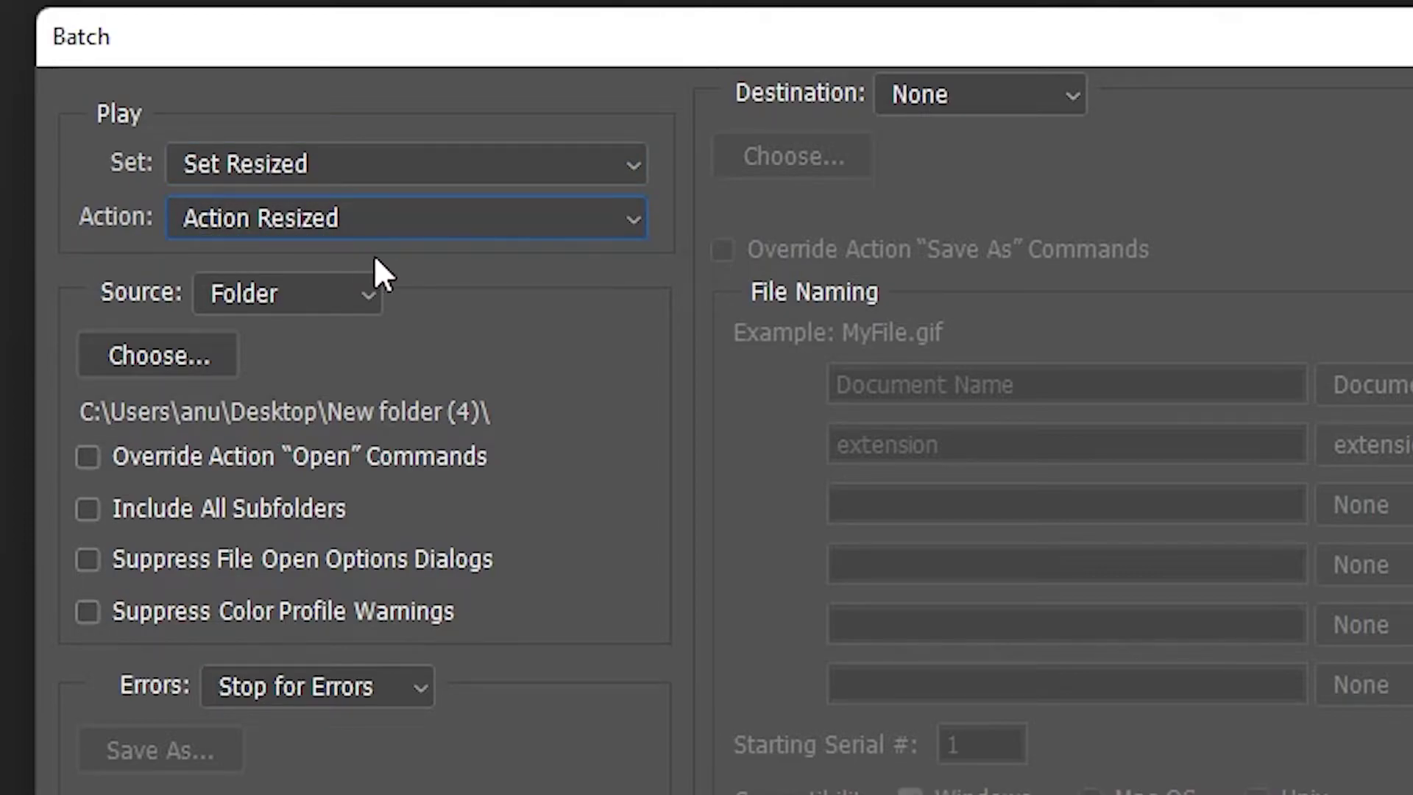
pyautogui.click(331, 292)
pyautogui.click(281, 326)
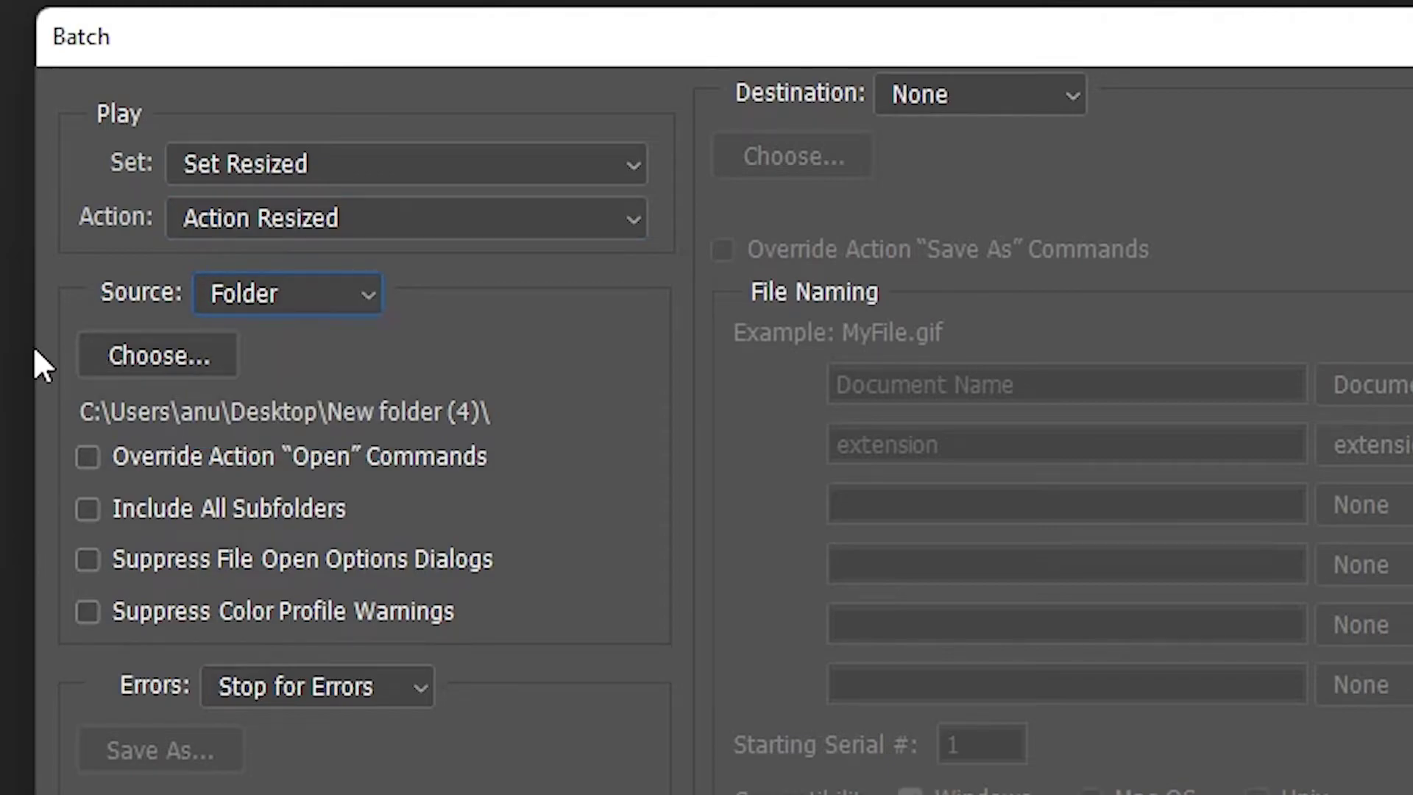
# Choose Desktop > Test > Original Images as the batch source folder.
pyautogui.click(146, 356)
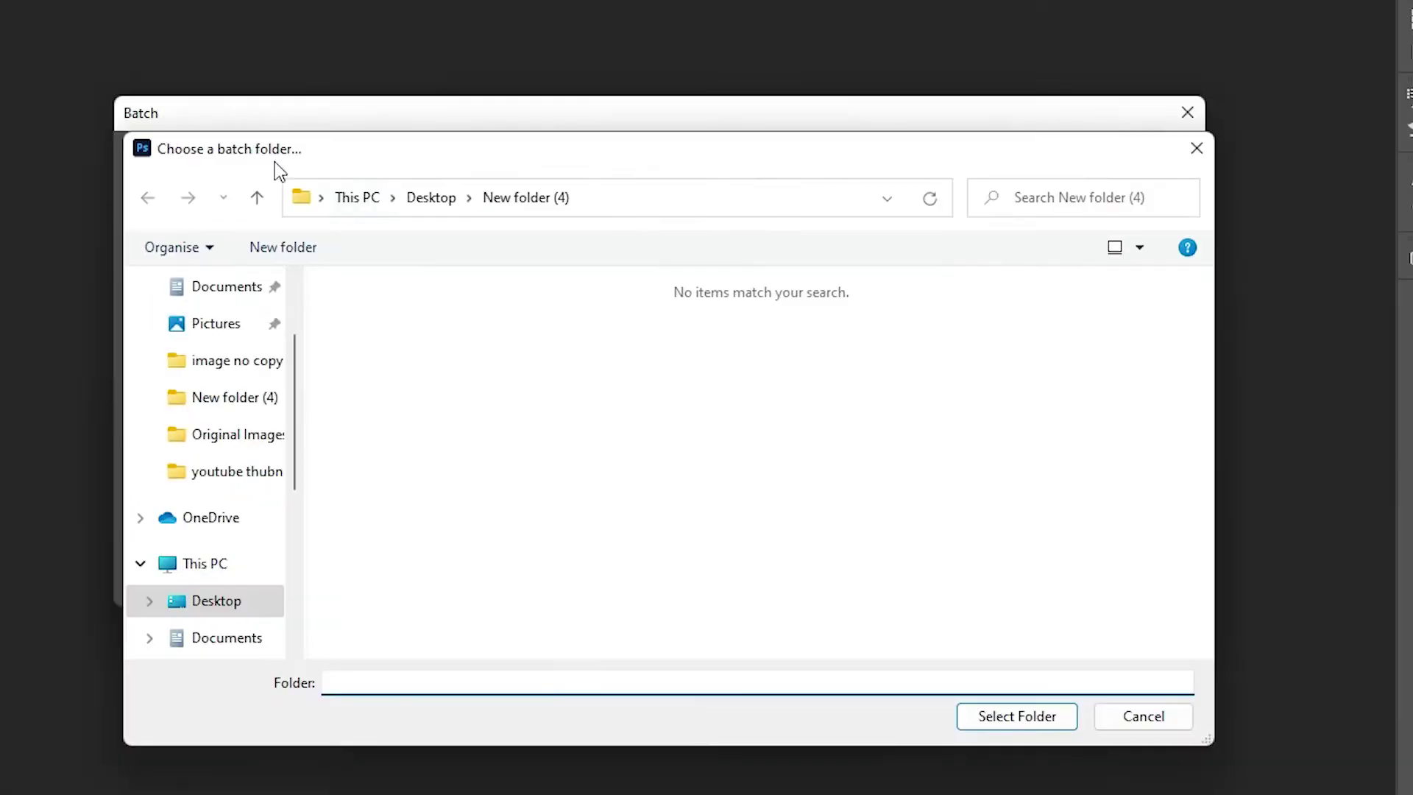
pyautogui.click(432, 198)
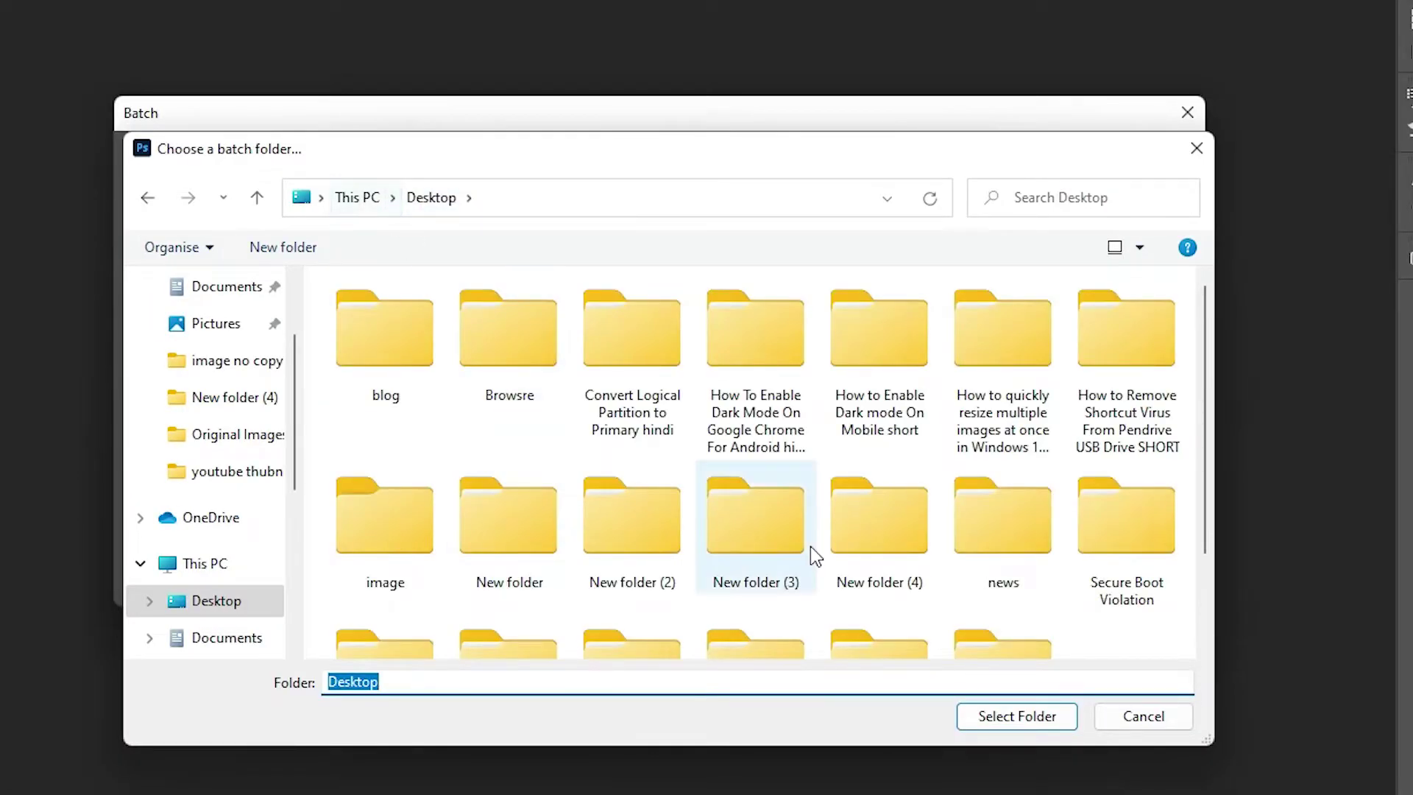
pyautogui.scroll(-2, 950, 549)
pyautogui.click(886, 567)
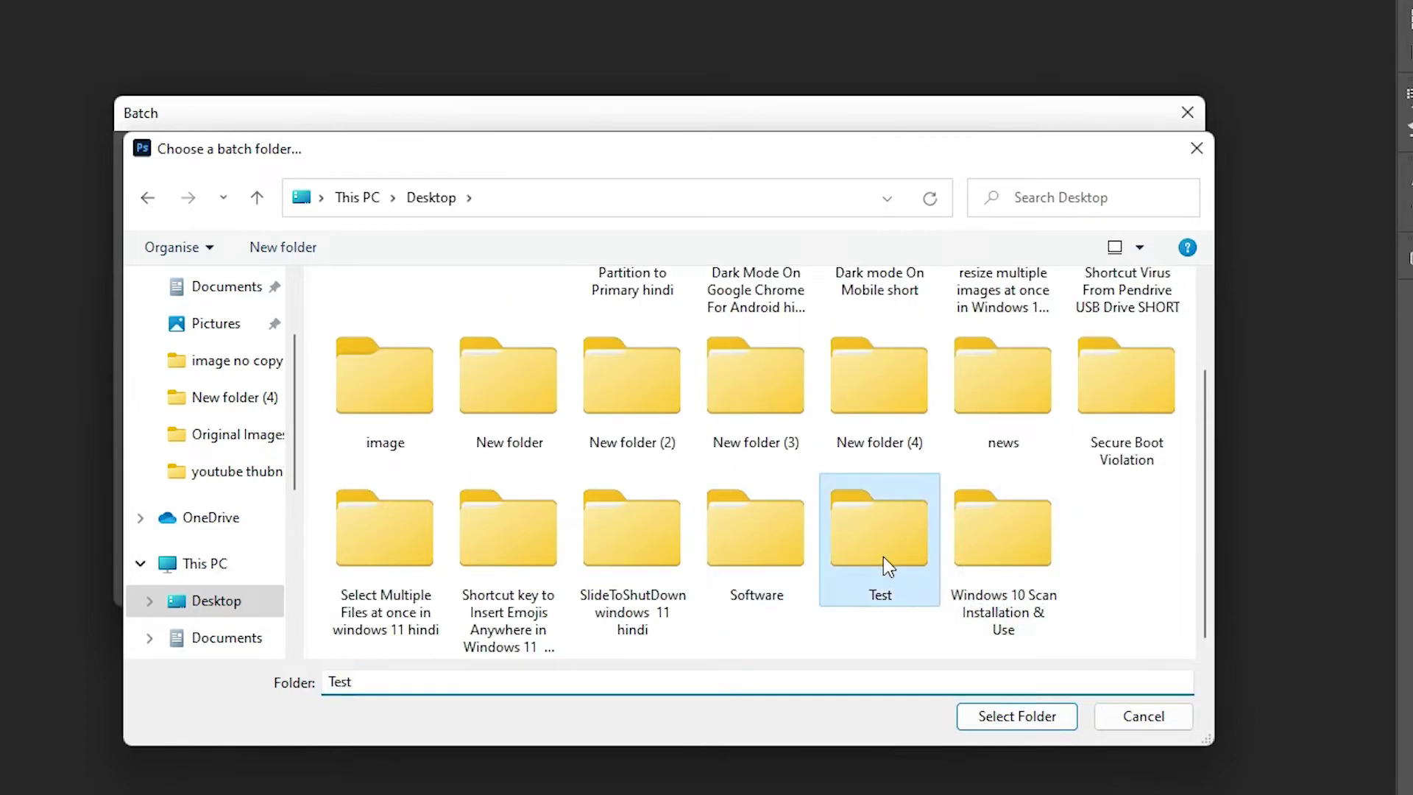
pyautogui.doubleClick(886, 568)
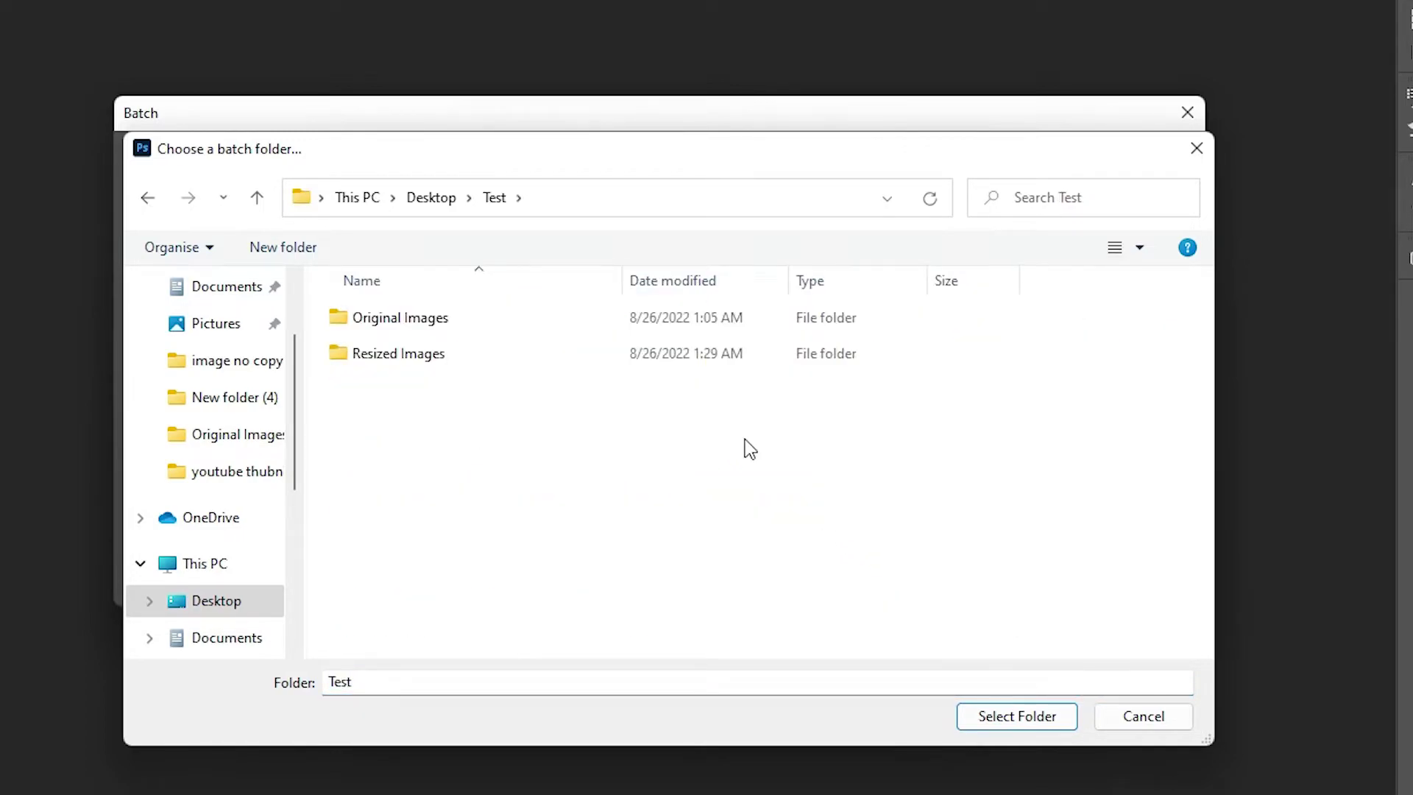
pyautogui.doubleClick(440, 318)
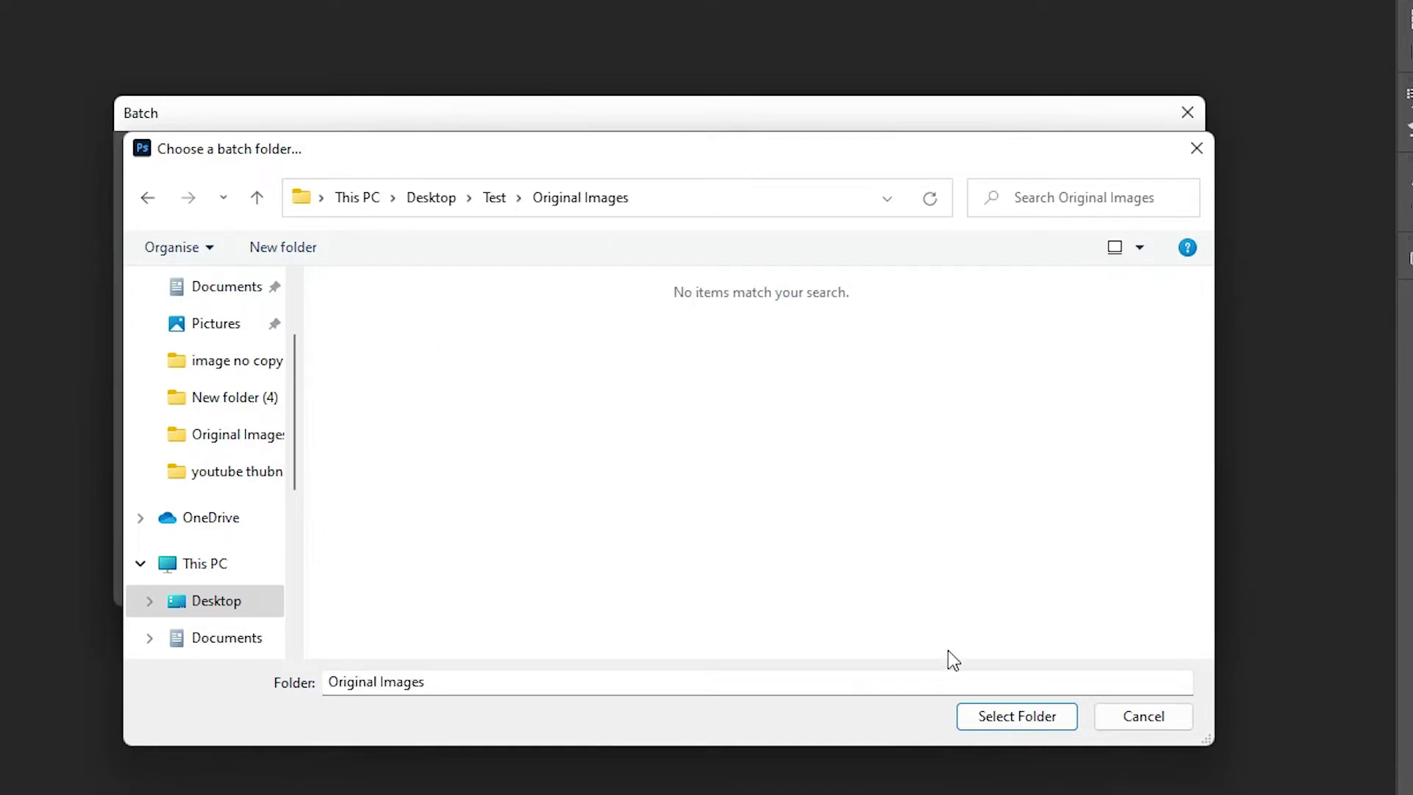
pyautogui.click(1016, 718)
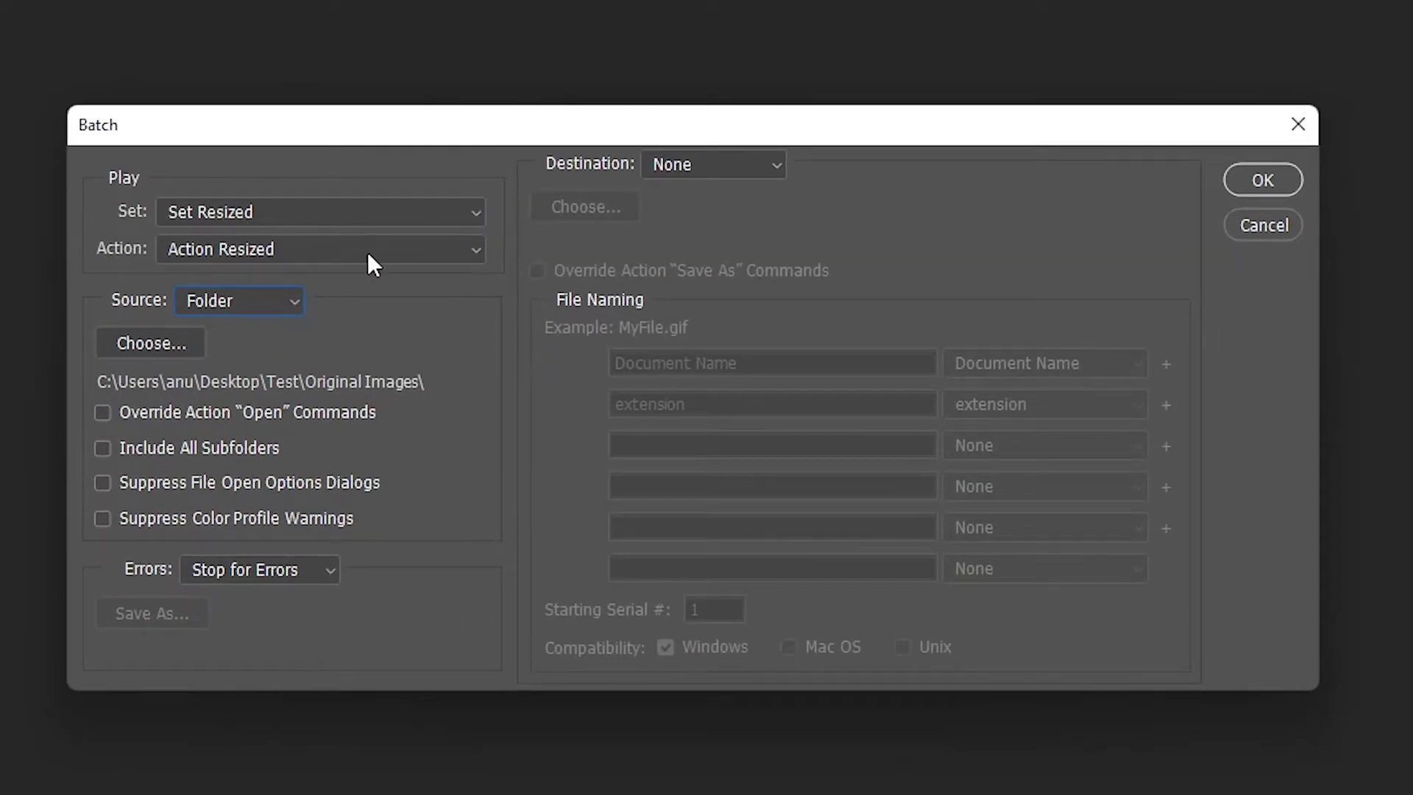
# Run the batch so Action Resized processes every image in Original Images.
pyautogui.click(1277, 179)
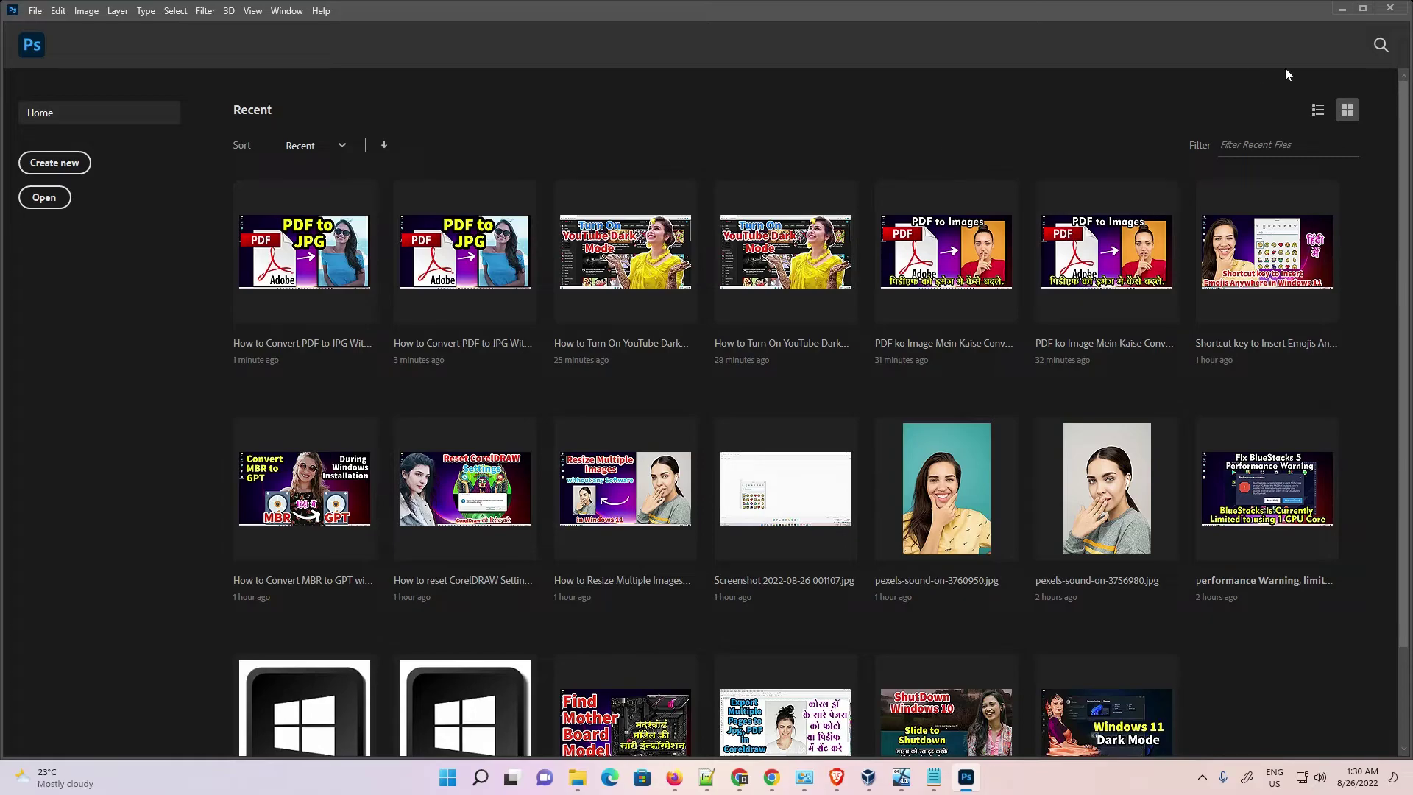
# Open the Resized Images folder and view the Create Desktop Shortcut thumbnail in Photos.
pyautogui.click(1335, 9)
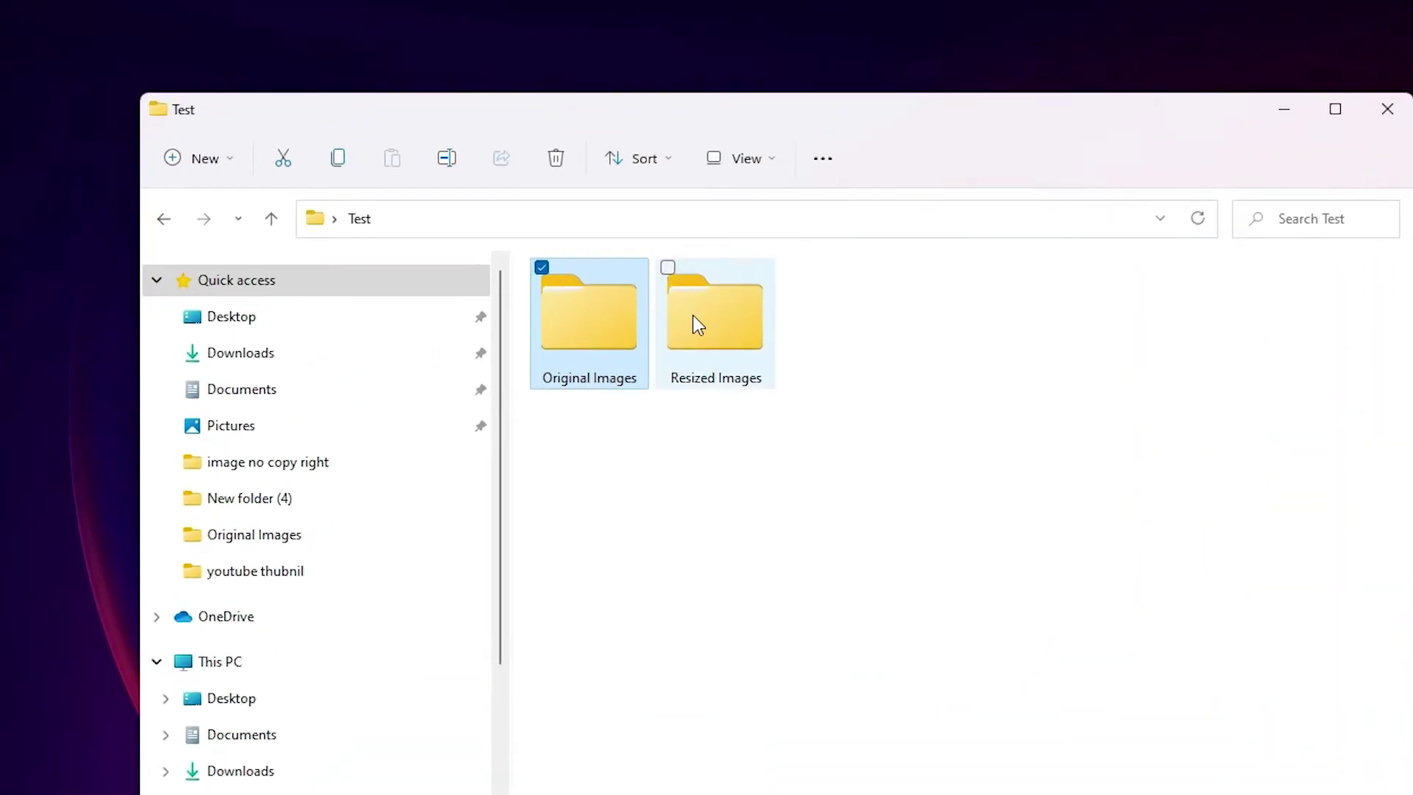
pyautogui.doubleClick(698, 324)
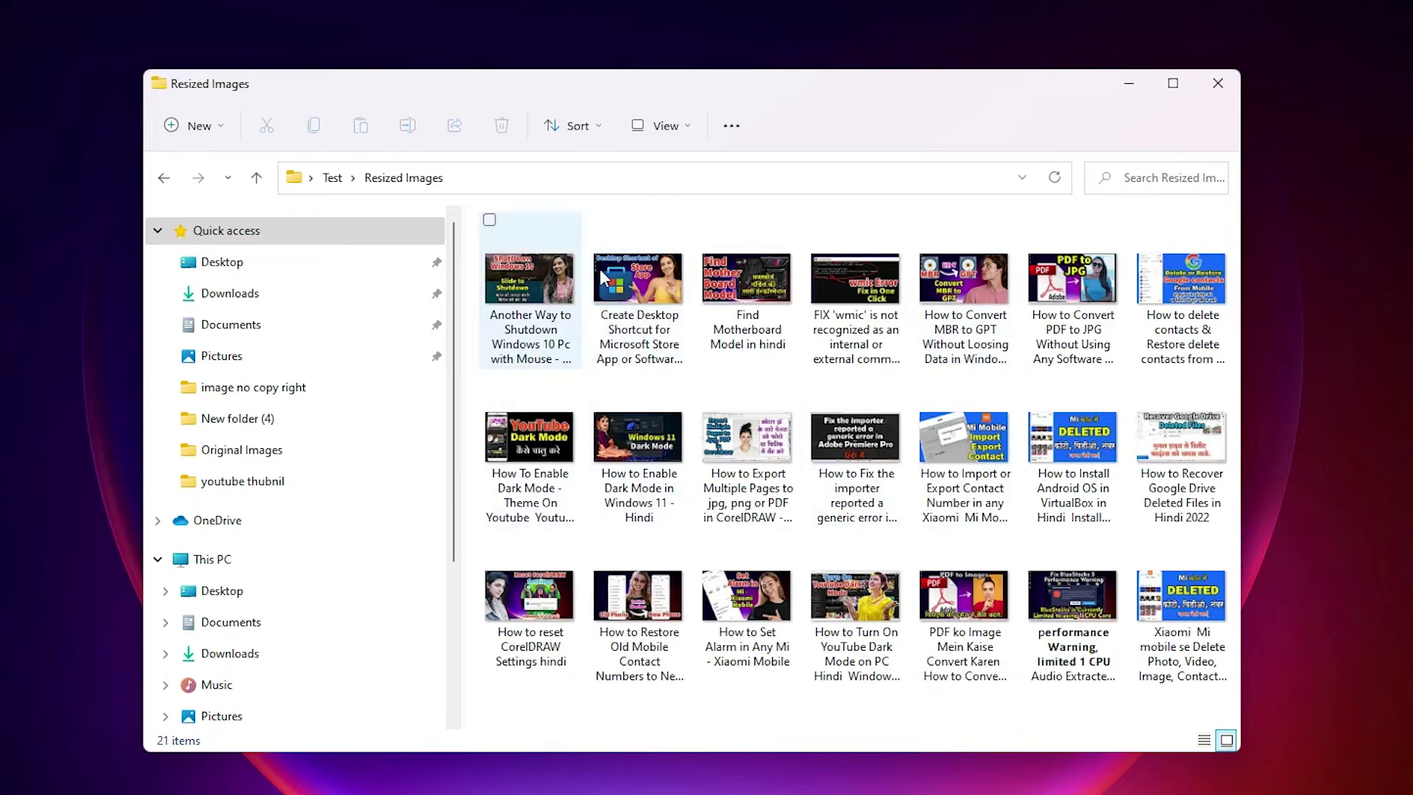
pyautogui.click(663, 321)
pyautogui.doubleClick(660, 320)
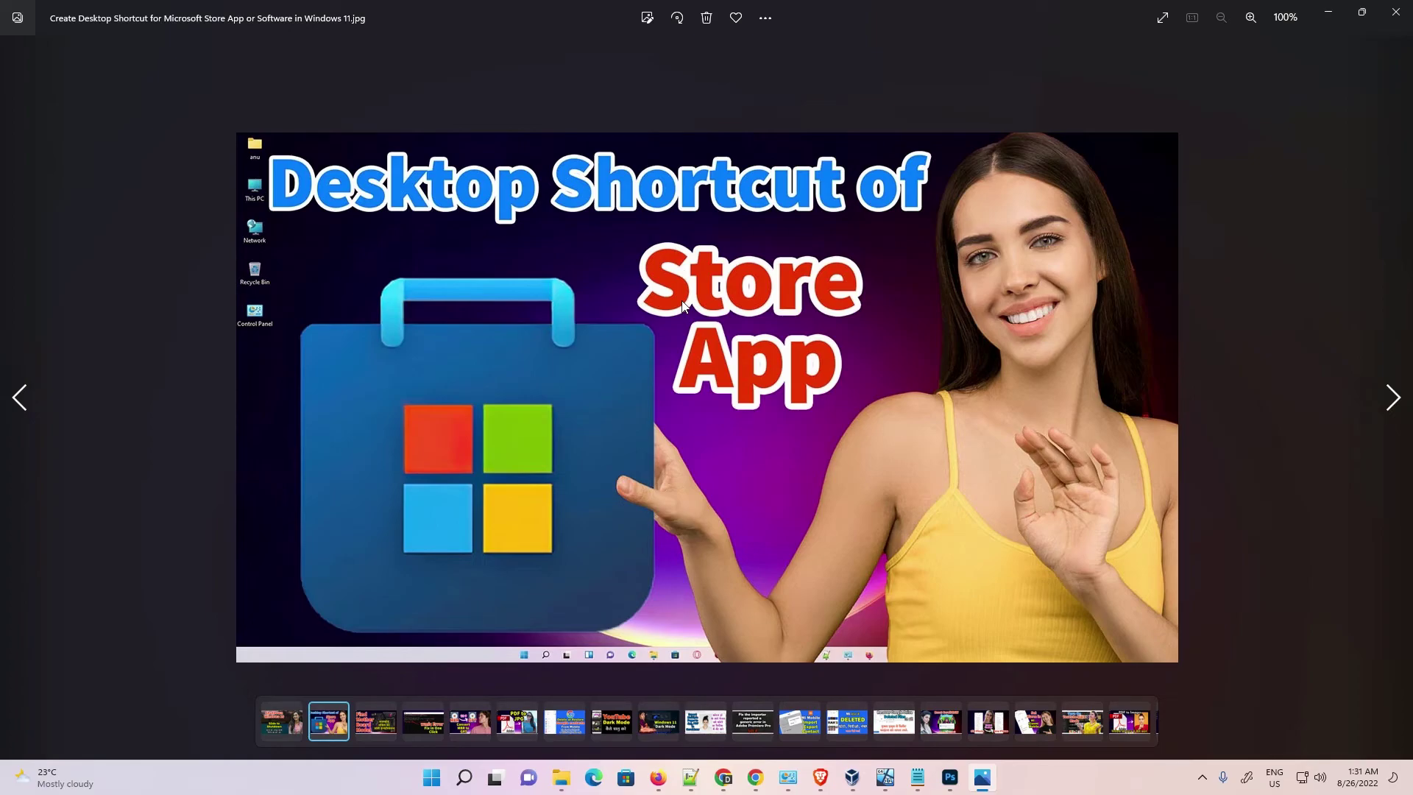
# Page forward ten images through the resized thumbnails in the Photos viewer.
pyautogui.click(1393, 394)
pyautogui.click(1393, 394)
pyautogui.click(1394, 394)
pyautogui.click(1394, 394)
pyautogui.click(1393, 394)
pyautogui.click(1394, 393)
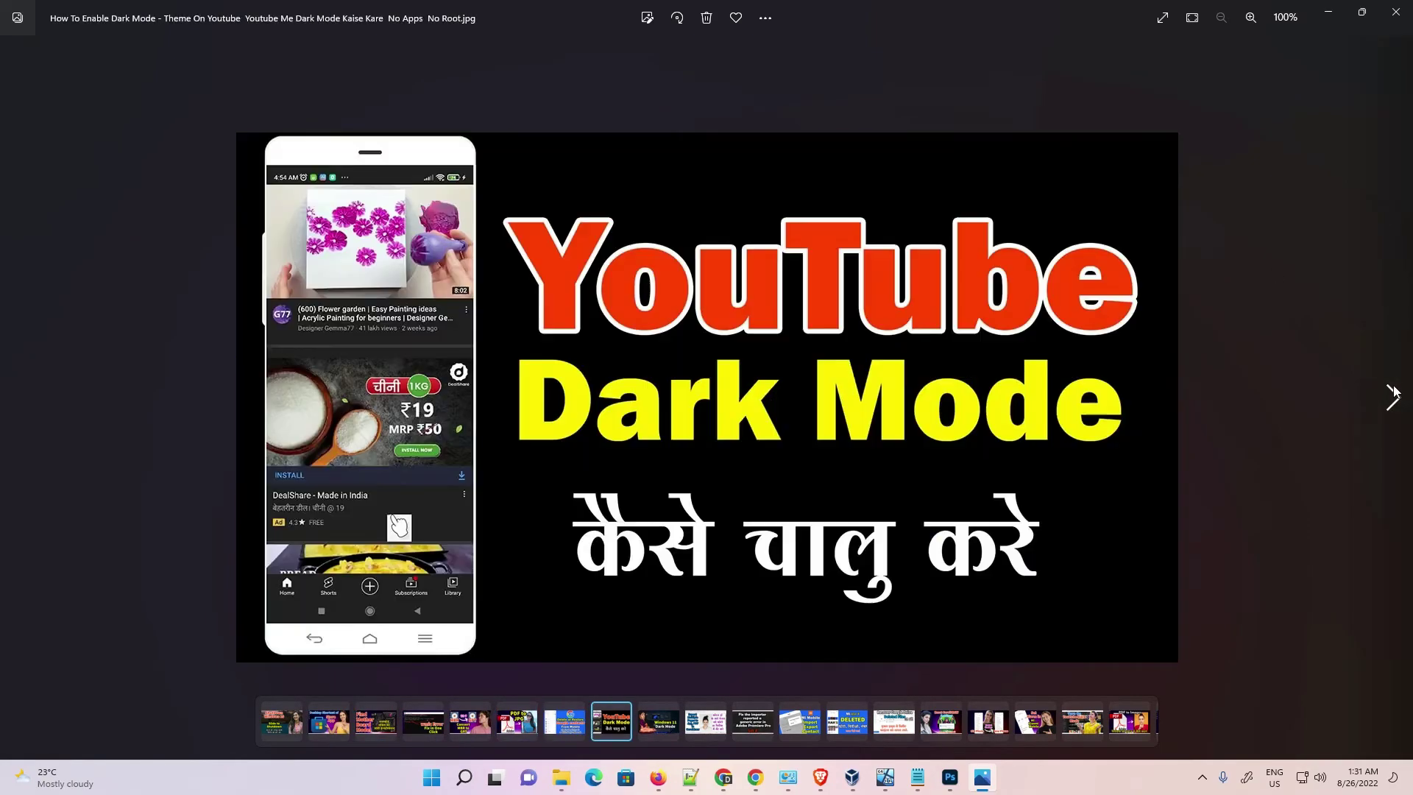
pyautogui.click(1393, 394)
pyautogui.click(1393, 393)
pyautogui.click(1393, 394)
pyautogui.click(1393, 394)
pyautogui.click(1394, 393)
pyautogui.click(1394, 394)
pyautogui.click(1393, 394)
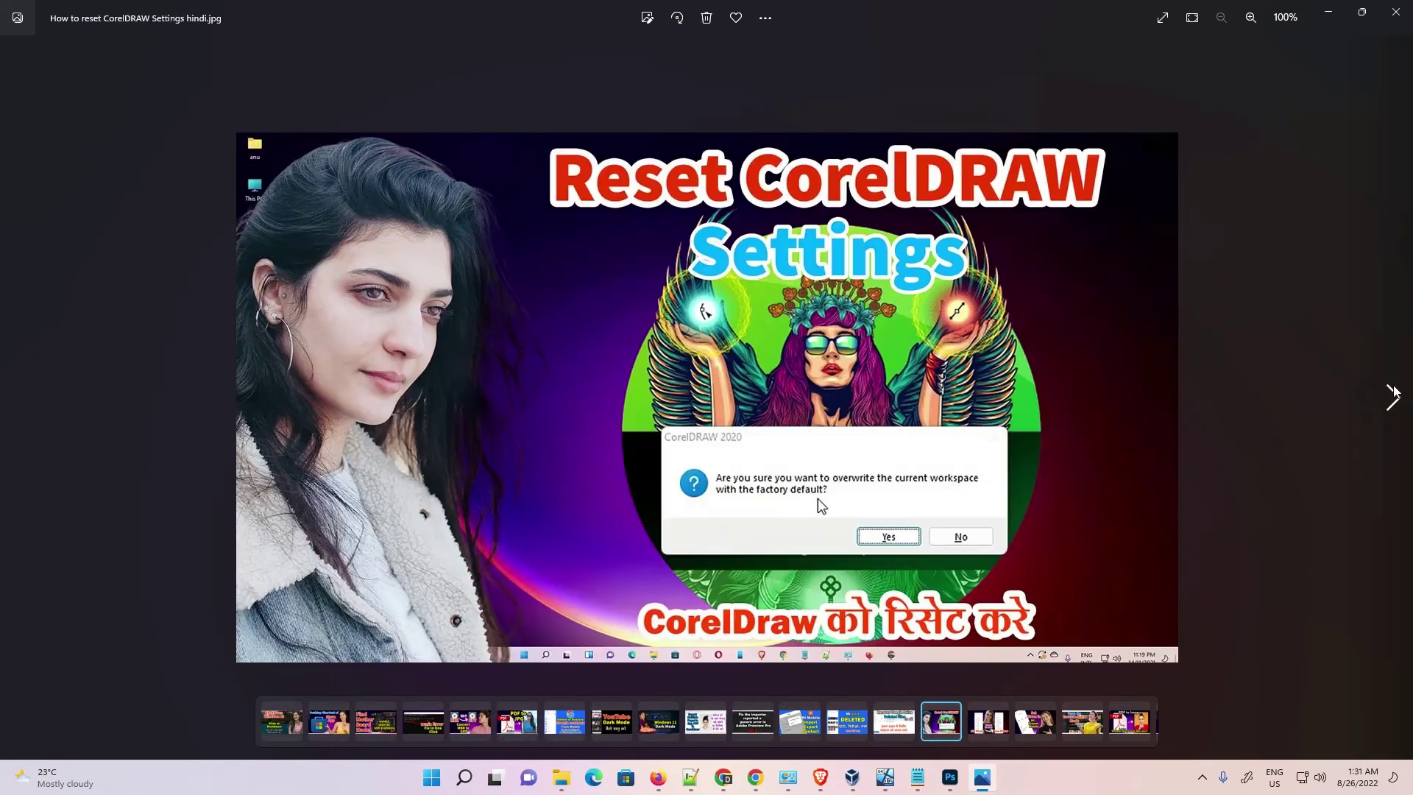
pyautogui.click(1393, 393)
pyautogui.click(1393, 394)
pyautogui.click(1394, 394)
pyautogui.click(1394, 394)
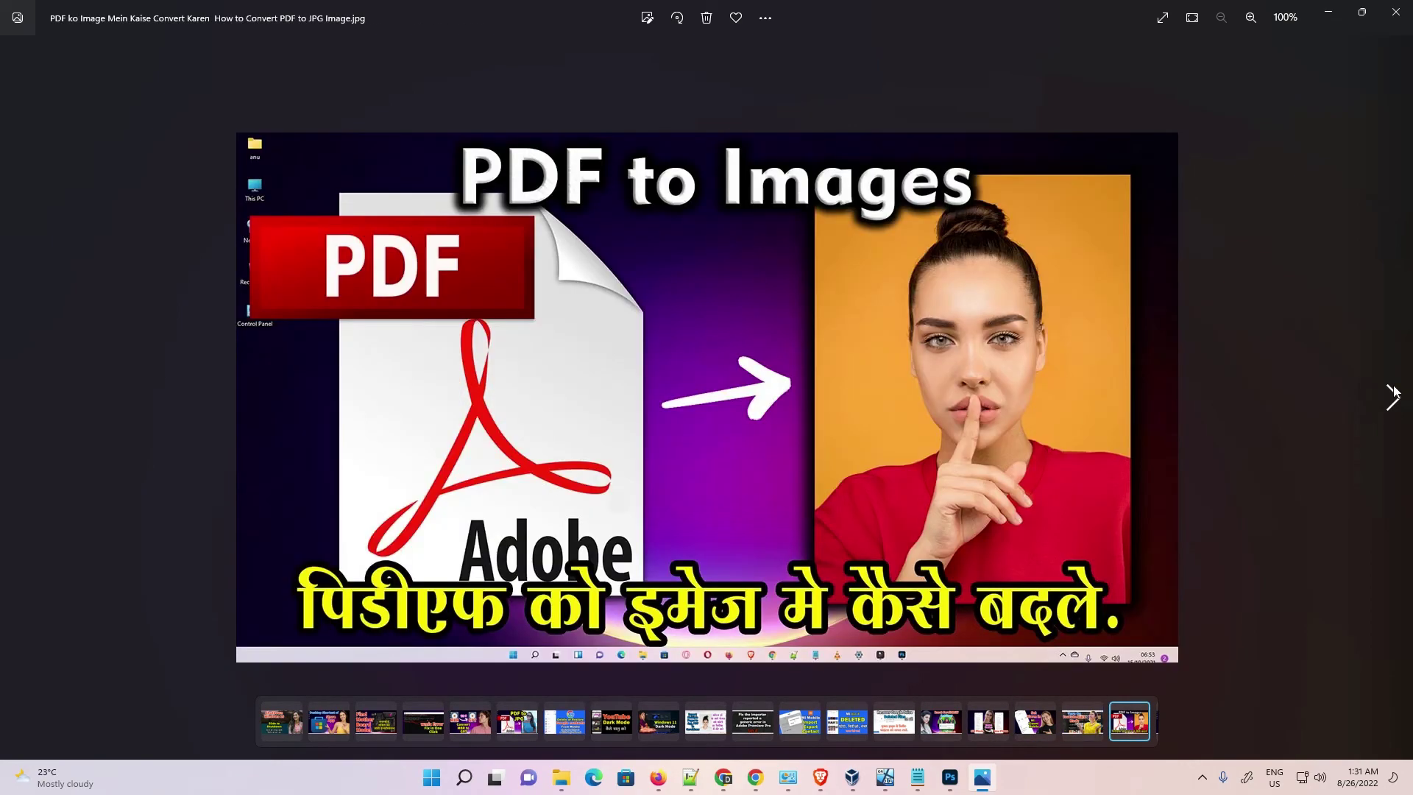